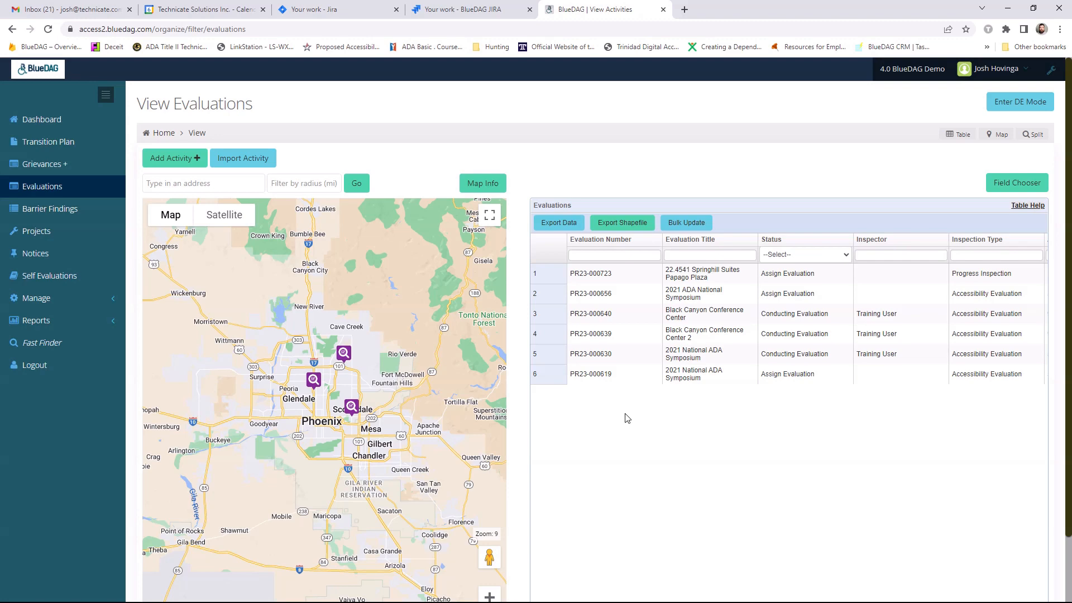
- Start a bulk transition of evaluations PR23-000723, PR23-000656 and PR23-000619
{"action": "left_click", "coordinate": [622, 274]}
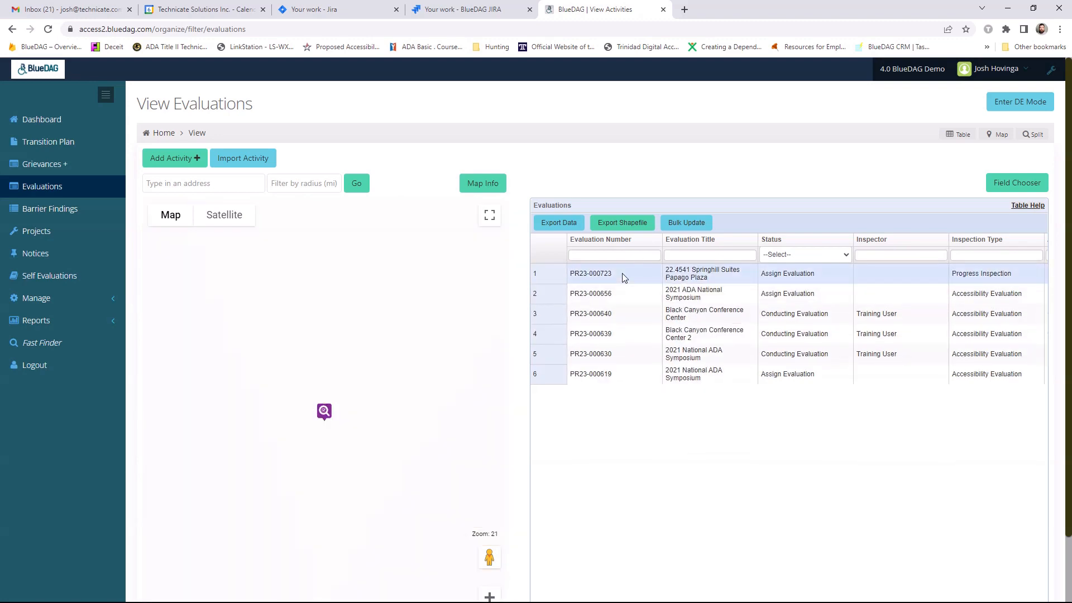
{"action": "left_click", "coordinate": [620, 295]}
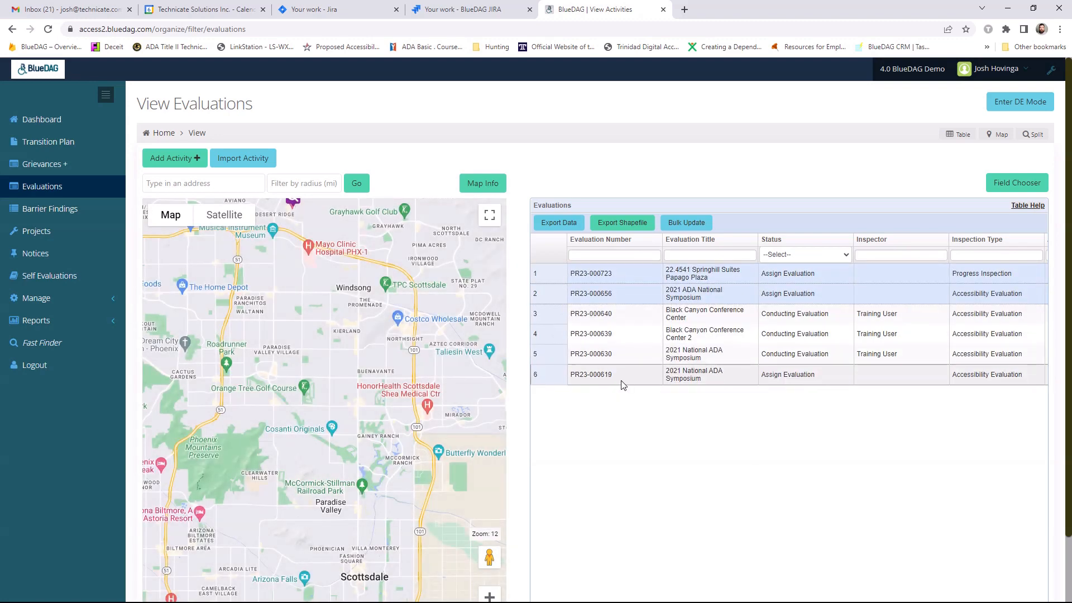
{"action": "left_click", "coordinate": [622, 381]}
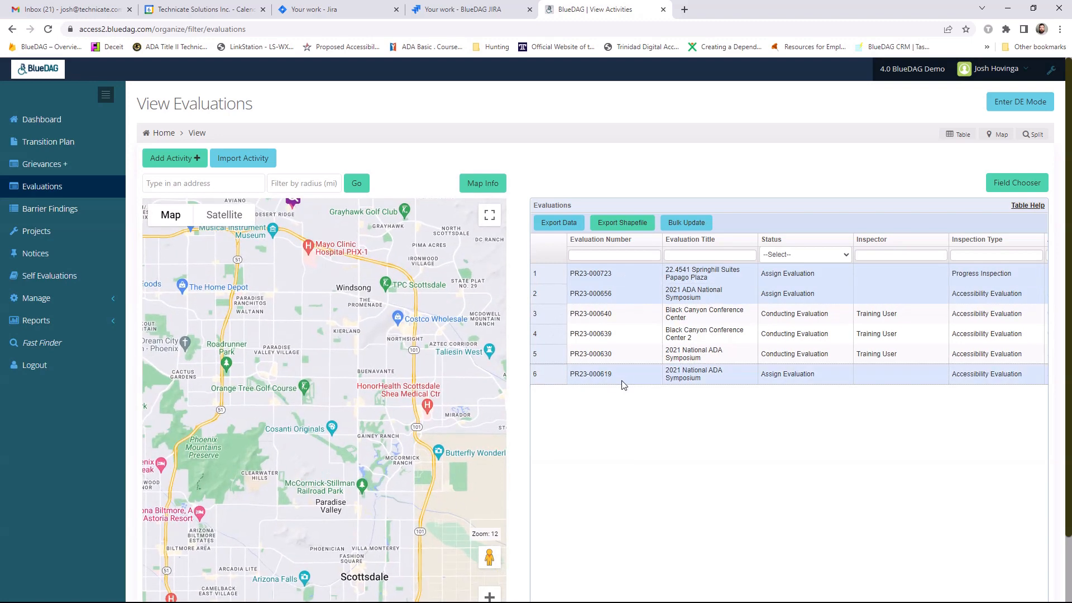
{"action": "left_click", "coordinate": [686, 223]}
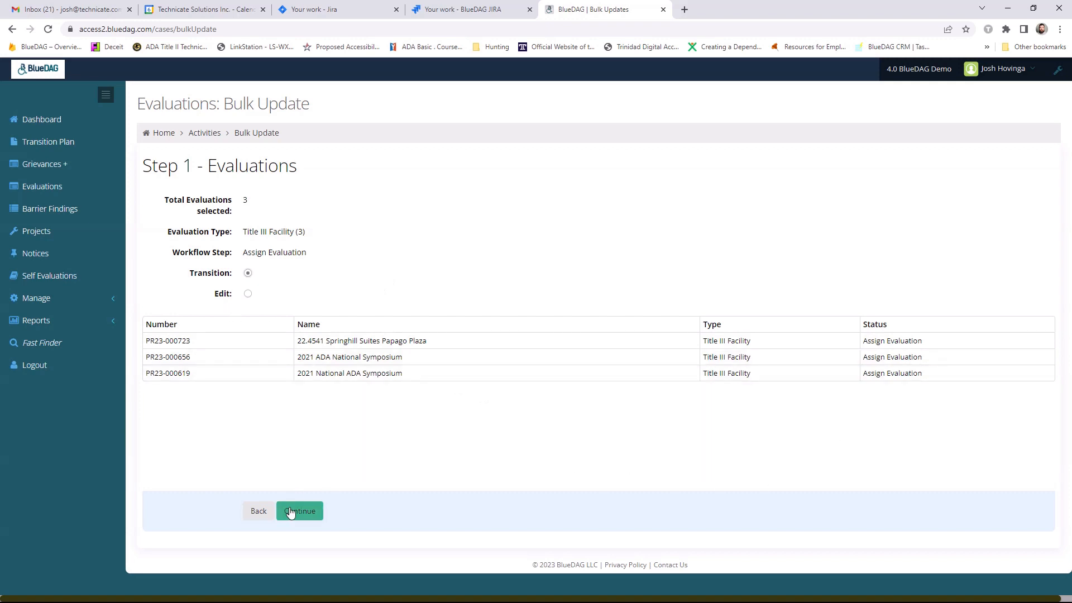
{"action": "left_click", "coordinate": [318, 512]}
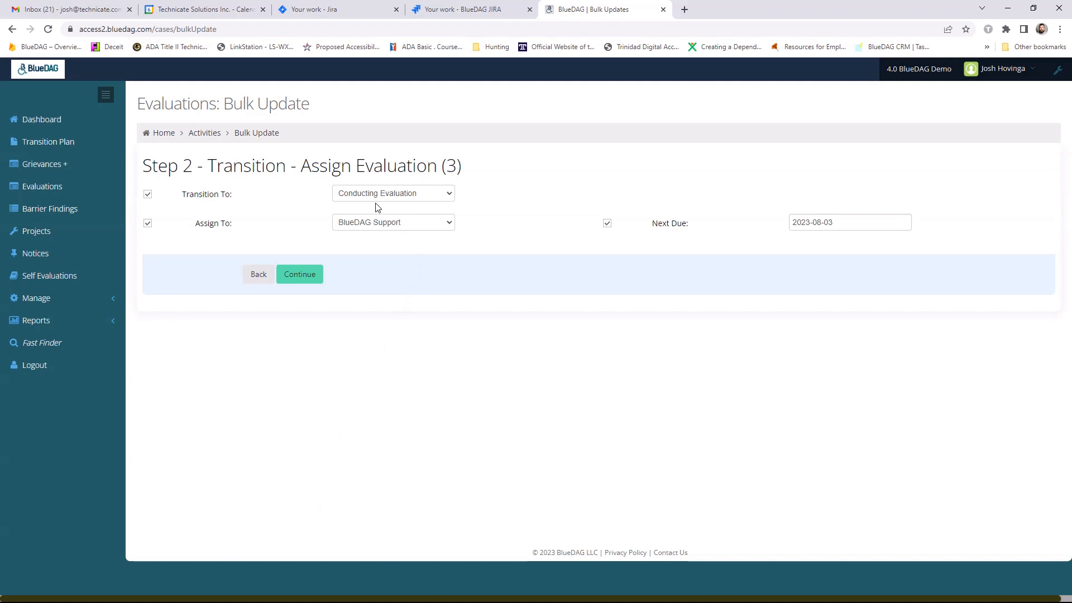
- Assign the selected evaluations to Training User and submit their bulk transition to Conducting Evaluation
{"action": "left_click", "coordinate": [428, 223]}
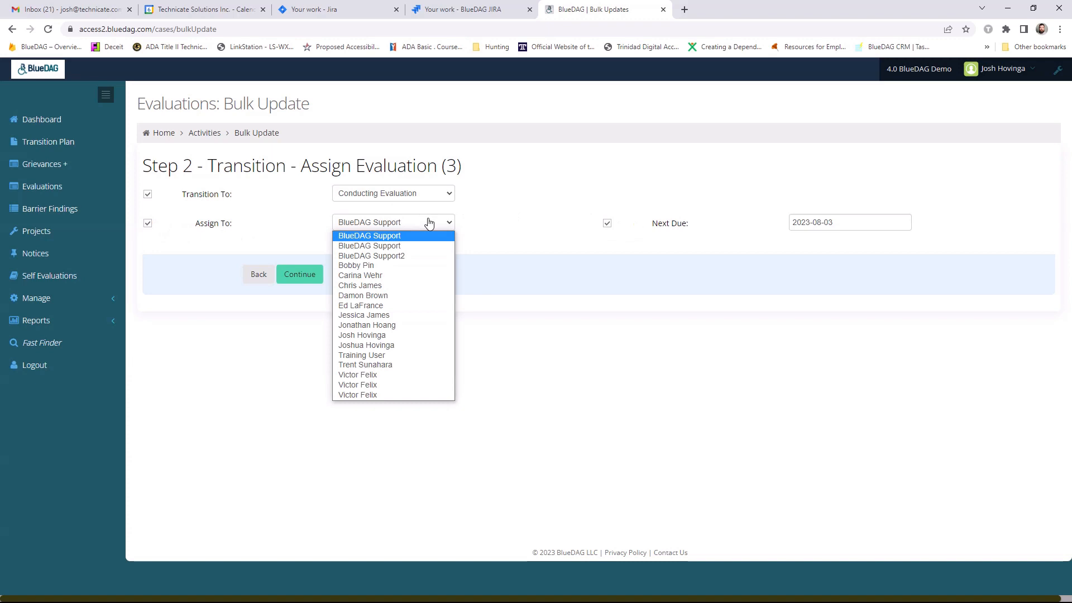
{"action": "left_click", "coordinate": [409, 356]}
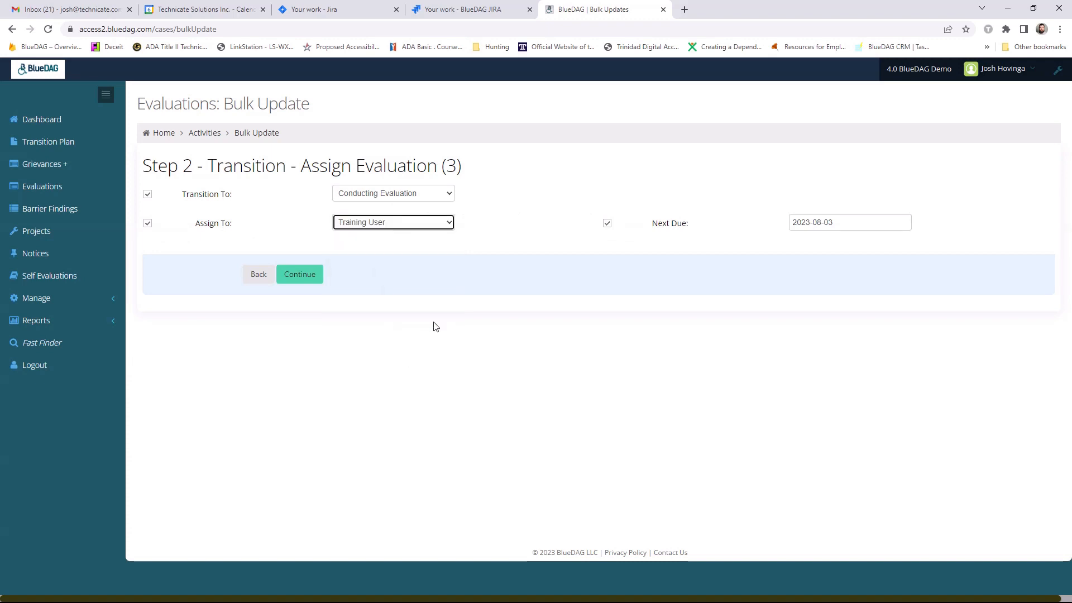
{"action": "left_click", "coordinate": [535, 233]}
{"action": "left_click", "coordinate": [307, 284]}
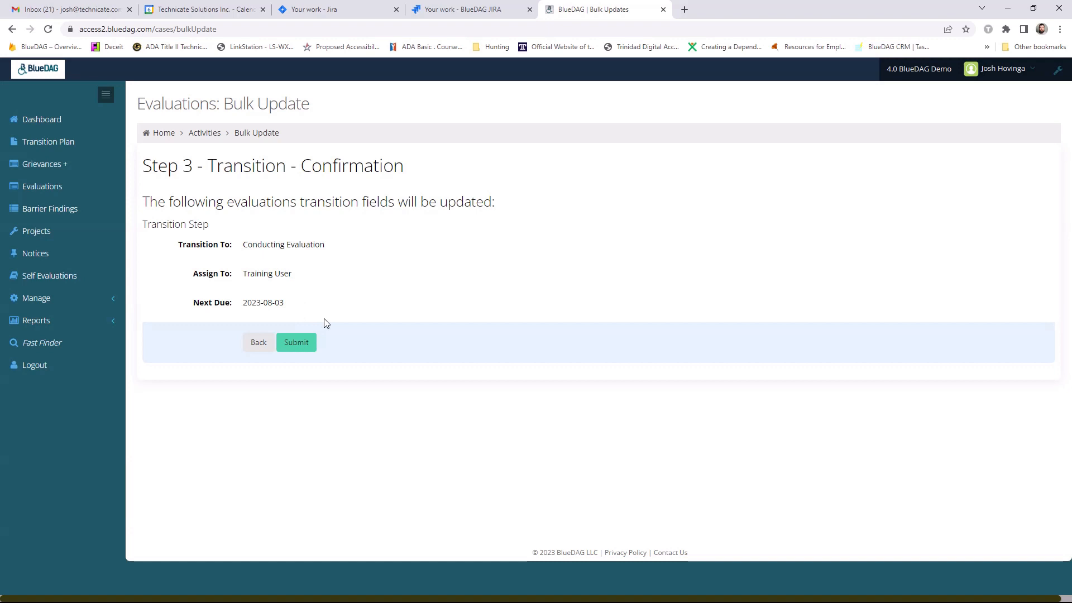
{"action": "left_click", "coordinate": [305, 347]}
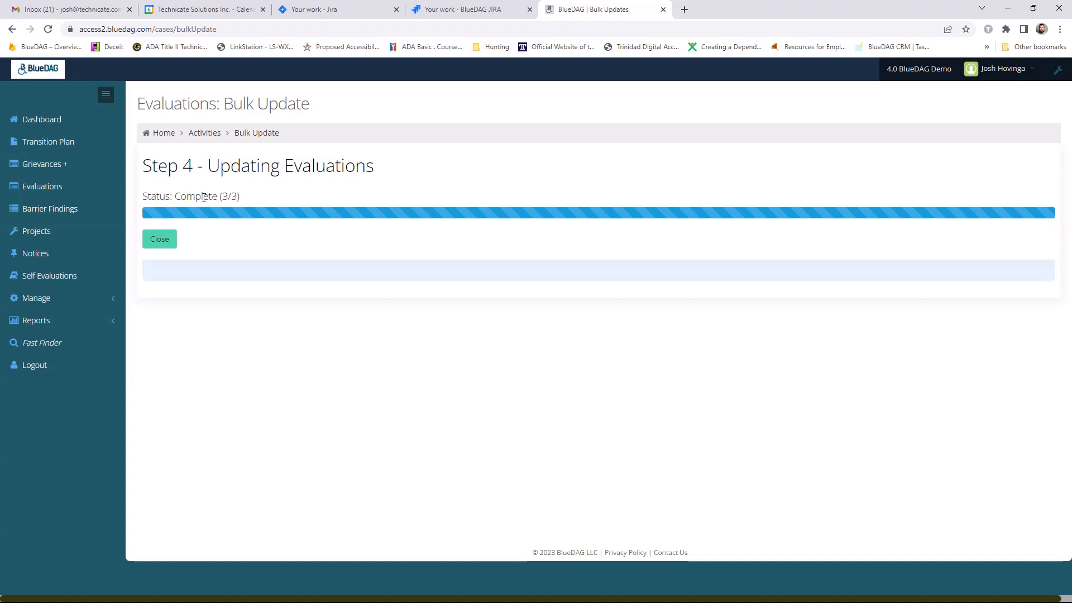
{"action": "left_click", "coordinate": [161, 244]}
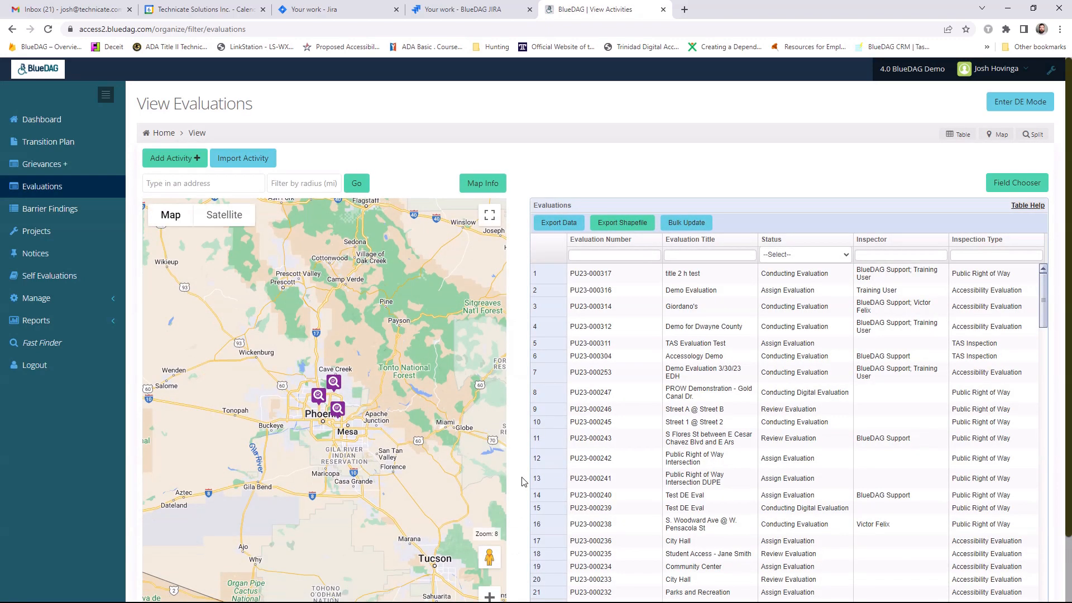
- Start a bulk edit of evaluations PR23-000639, PR23-000630 and PR23-000619
{"action": "scroll", "coordinate": [523, 481], "scroll_direction": "down", "scroll_amount": 2}
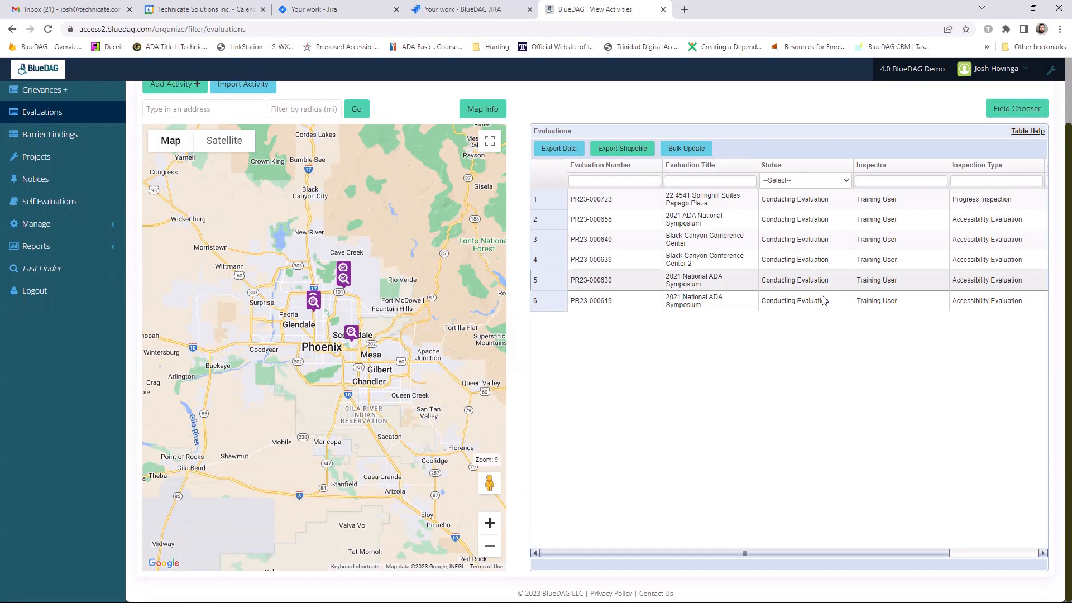
{"action": "scroll", "coordinate": [726, 302], "scroll_direction": "up", "scroll_amount": 1}
{"action": "left_click", "coordinate": [603, 301]}
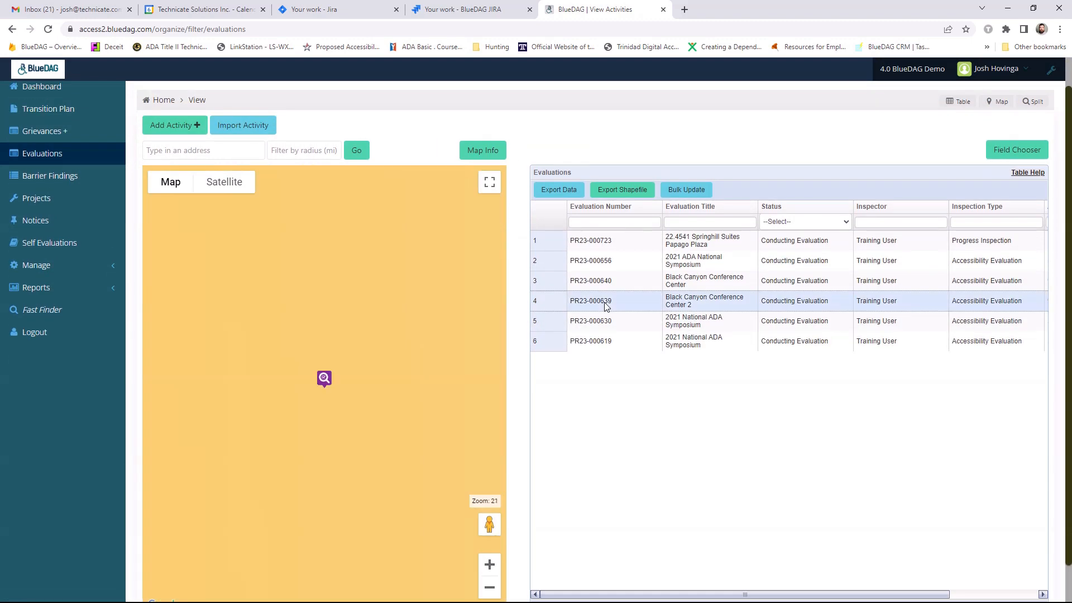
{"action": "left_click", "coordinate": [602, 338], "text": "shift"}
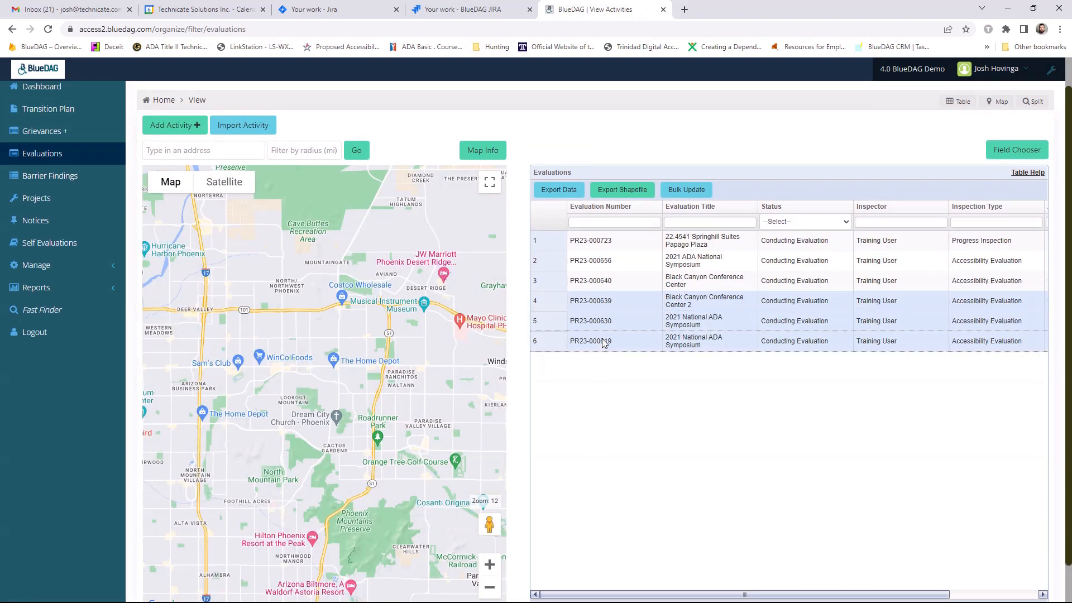
{"action": "left_click", "coordinate": [687, 189]}
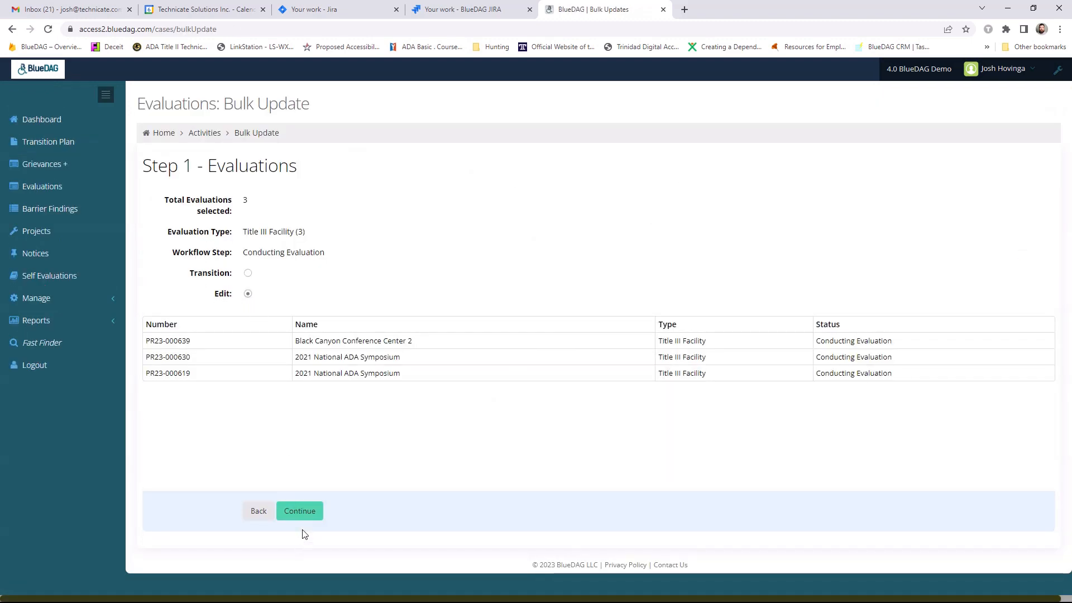
{"action": "left_click", "coordinate": [307, 510]}
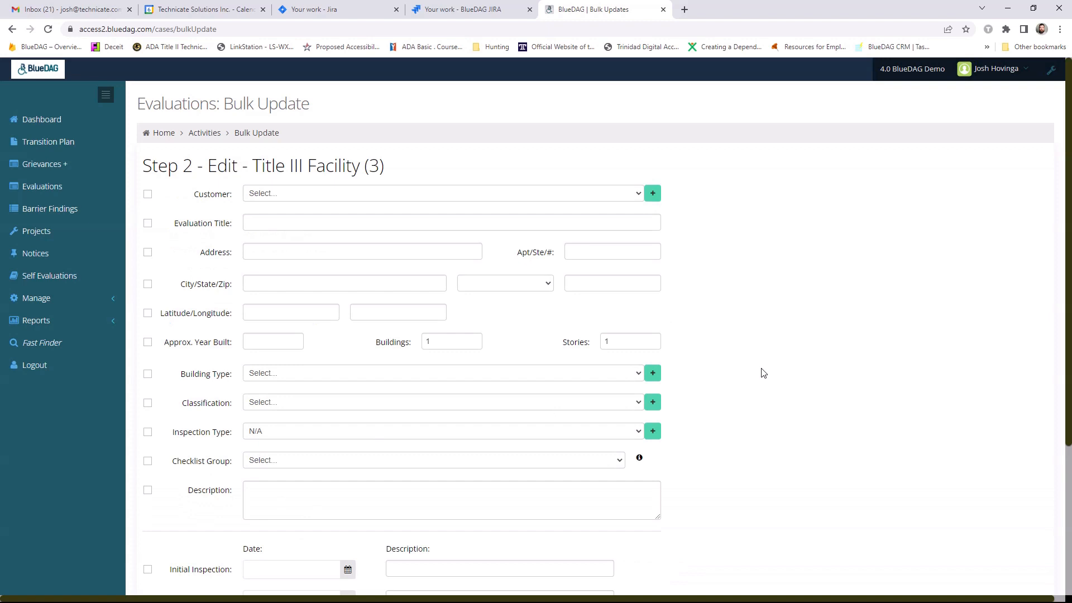
- Set only the Inspectors field to the inspector listed after Training User, submit the bulk edit and return to the evaluations list
{"action": "scroll", "coordinate": [761, 368], "scroll_direction": "down", "scroll_amount": 2}
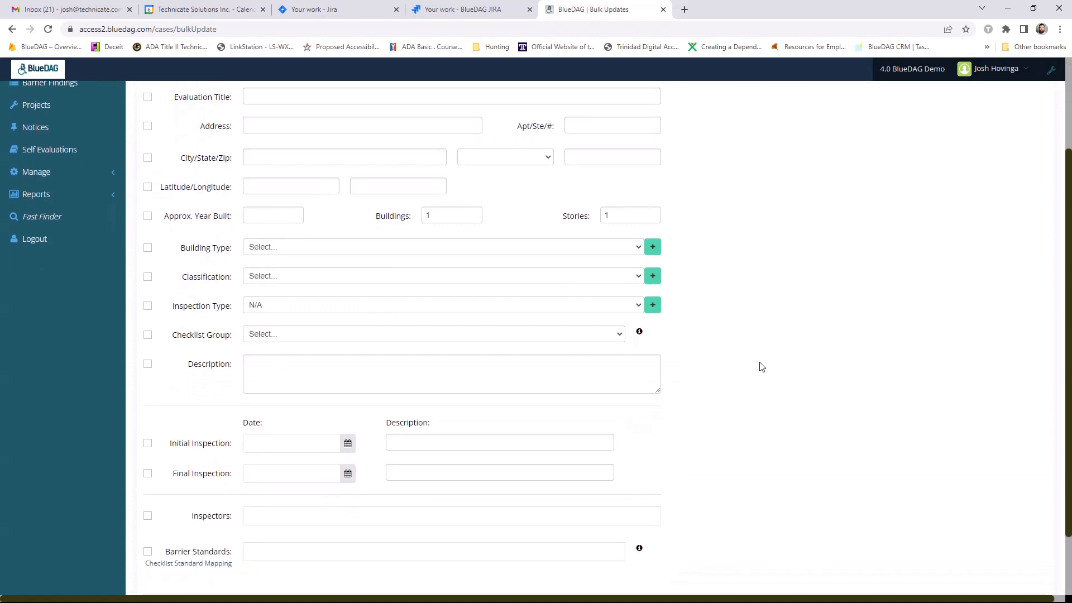
{"action": "scroll", "coordinate": [759, 363], "scroll_direction": "down", "scroll_amount": 2}
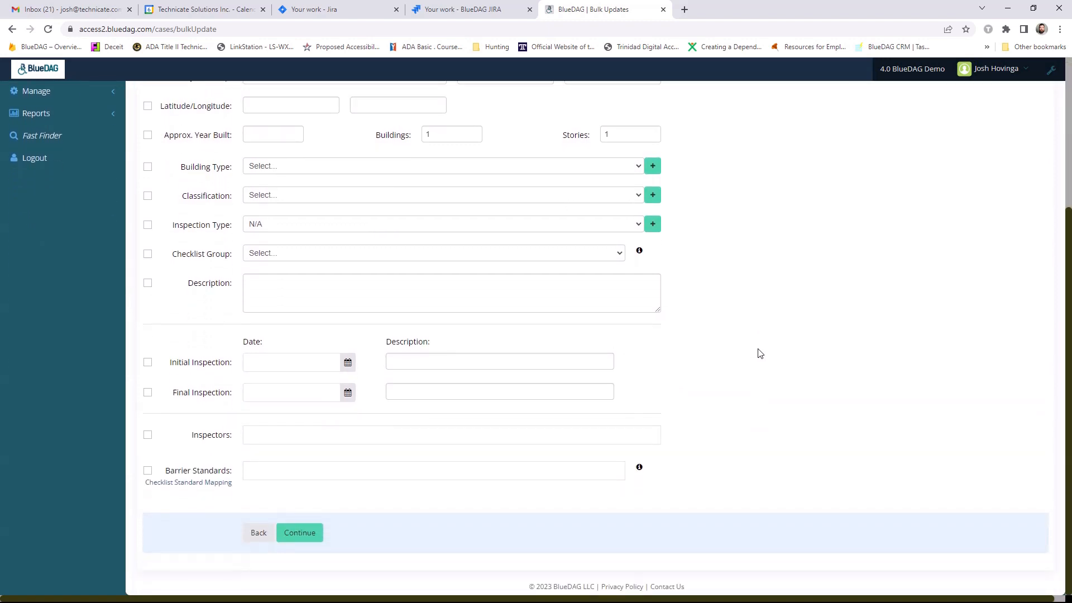
{"action": "left_click", "coordinate": [149, 438]}
{"action": "left_click", "coordinate": [282, 435]}
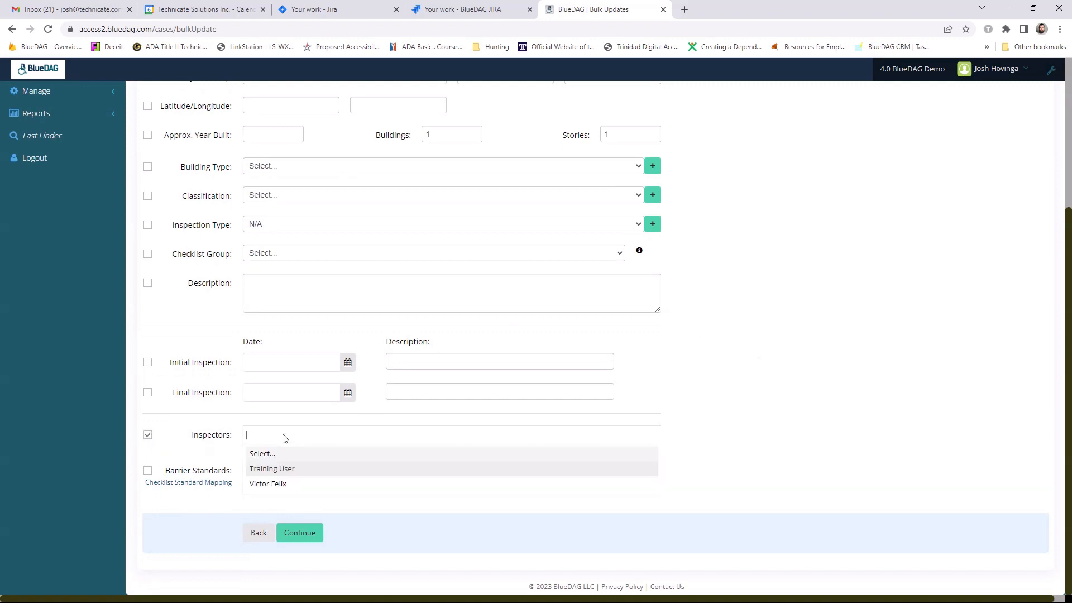
{"action": "left_click", "coordinate": [268, 484]}
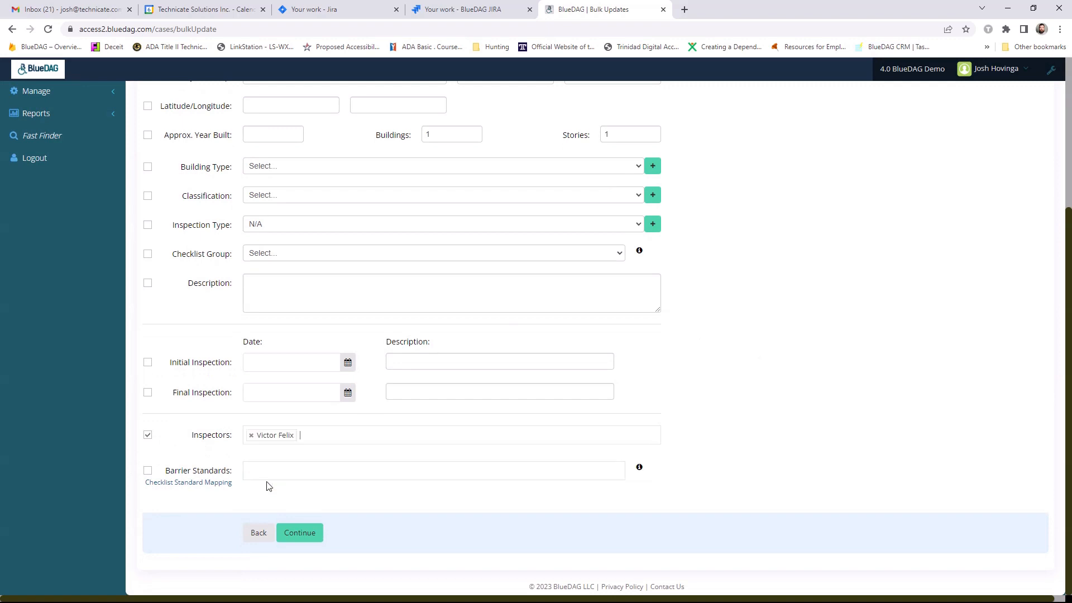
{"action": "left_click", "coordinate": [300, 533]}
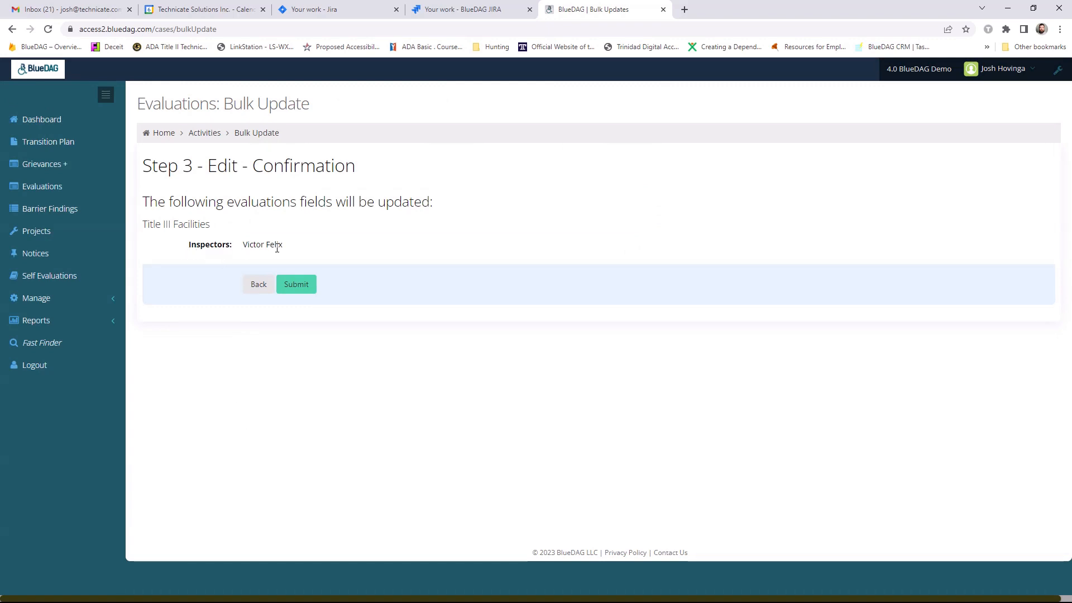
{"action": "left_click", "coordinate": [298, 285]}
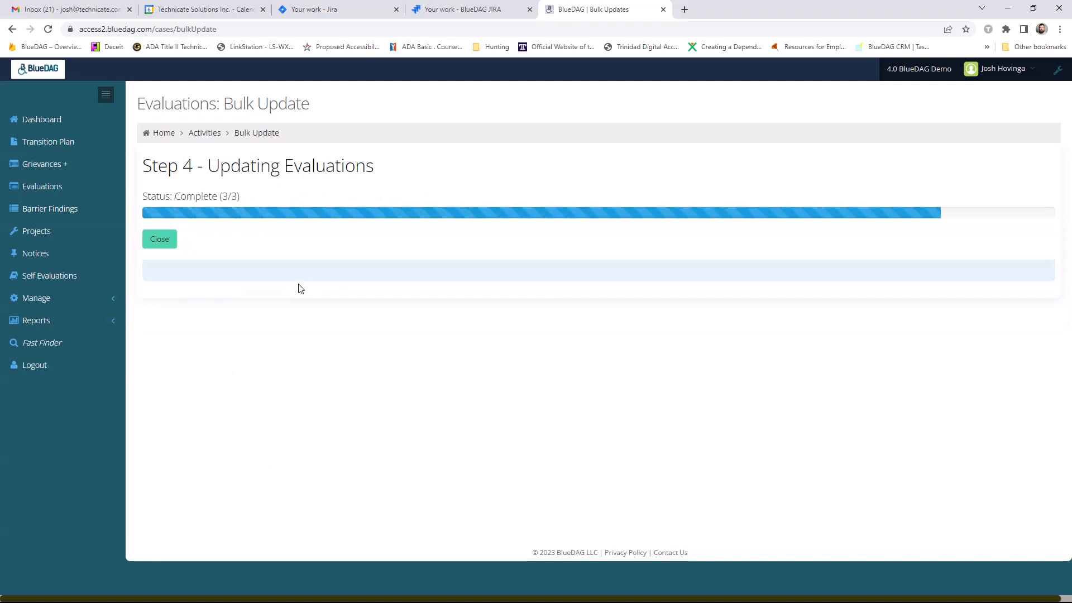
{"action": "left_click", "coordinate": [160, 239]}
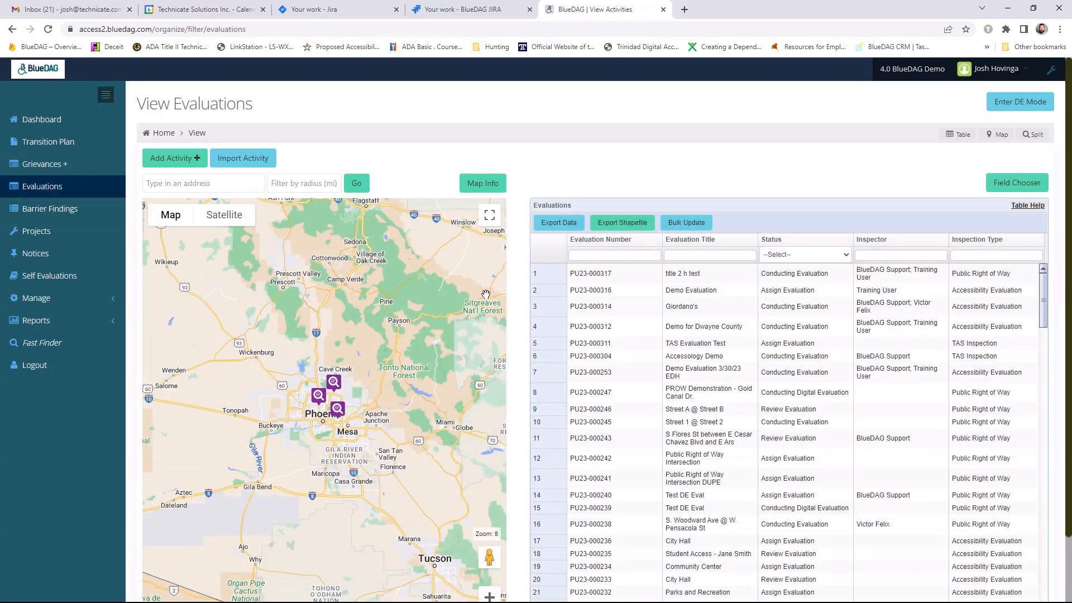
{"action": "left_click", "coordinate": [495, 596]}
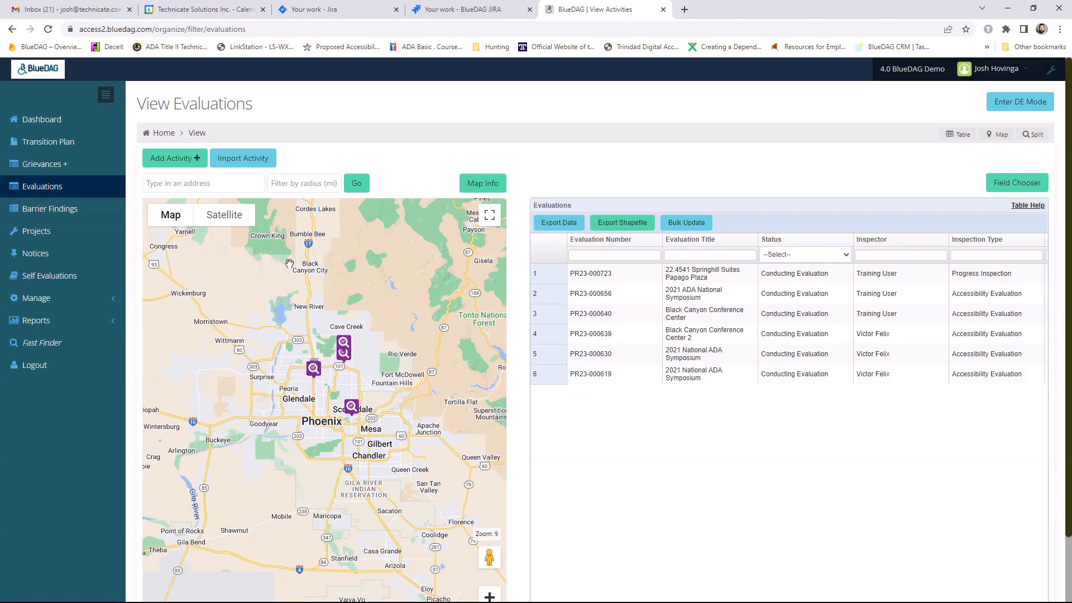
- Open the barrier findings and limit the map to a 0.5-mile radius around the facility's street address
{"action": "left_click", "coordinate": [34, 212]}
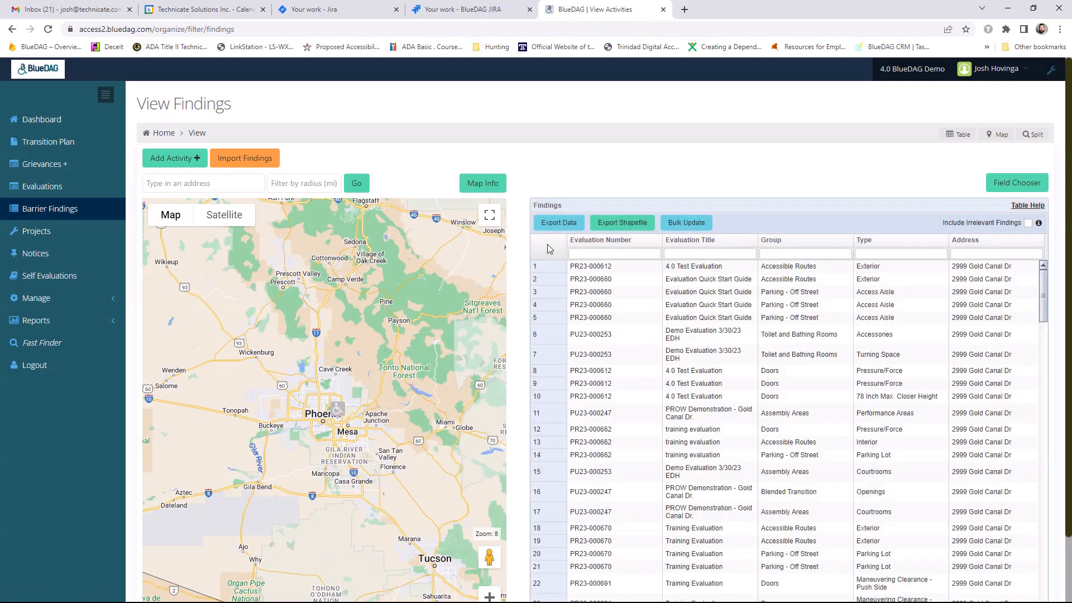
{"action": "left_click", "coordinate": [229, 179]}
{"action": "type", "text": "2999 Gol"}
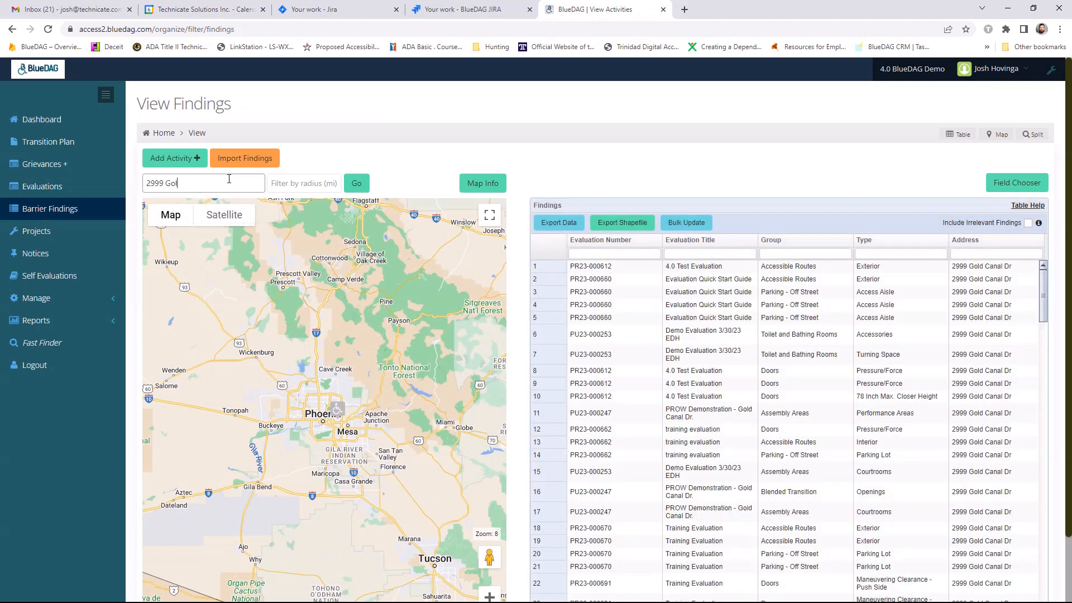
{"action": "type", "text": "d Canal Dr. Rancho Cordova, CA 95670"}
{"action": "left_click", "coordinate": [356, 183]}
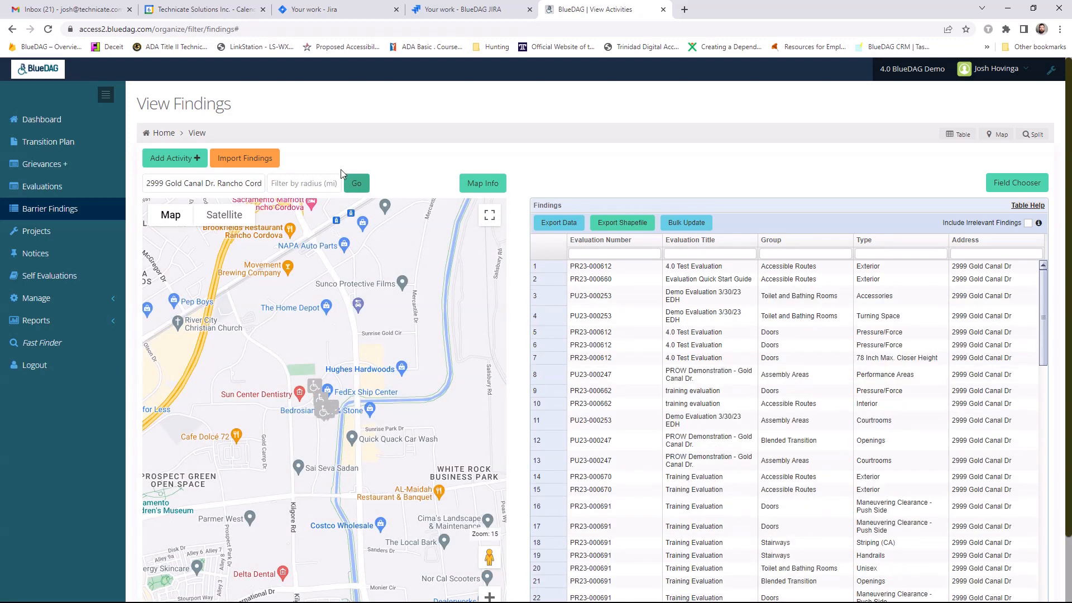
{"action": "left_click", "coordinate": [316, 187]}
{"action": "type", "text": "0.5"}
{"action": "left_click", "coordinate": [356, 184]}
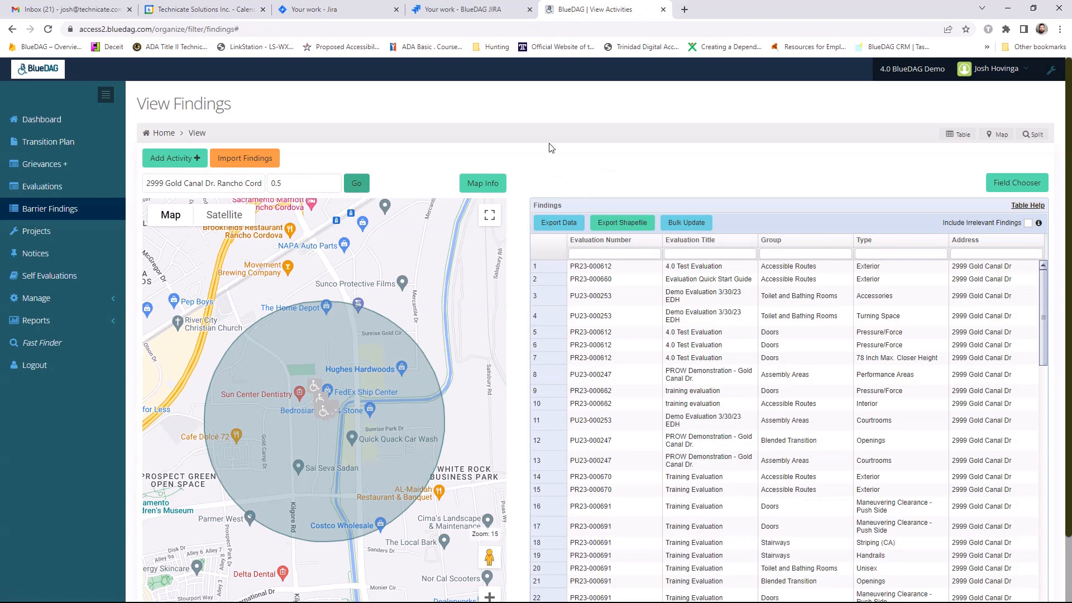
- Filter the findings by group Doors and type Pressure
{"action": "left_click", "coordinate": [775, 254]}
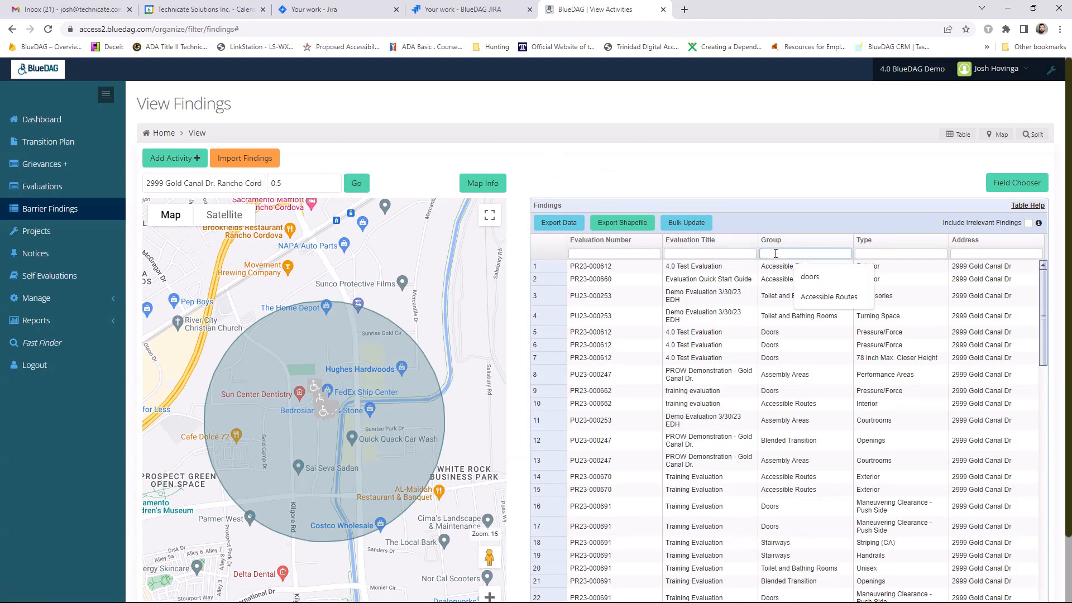
{"action": "type", "text": "Doors"}
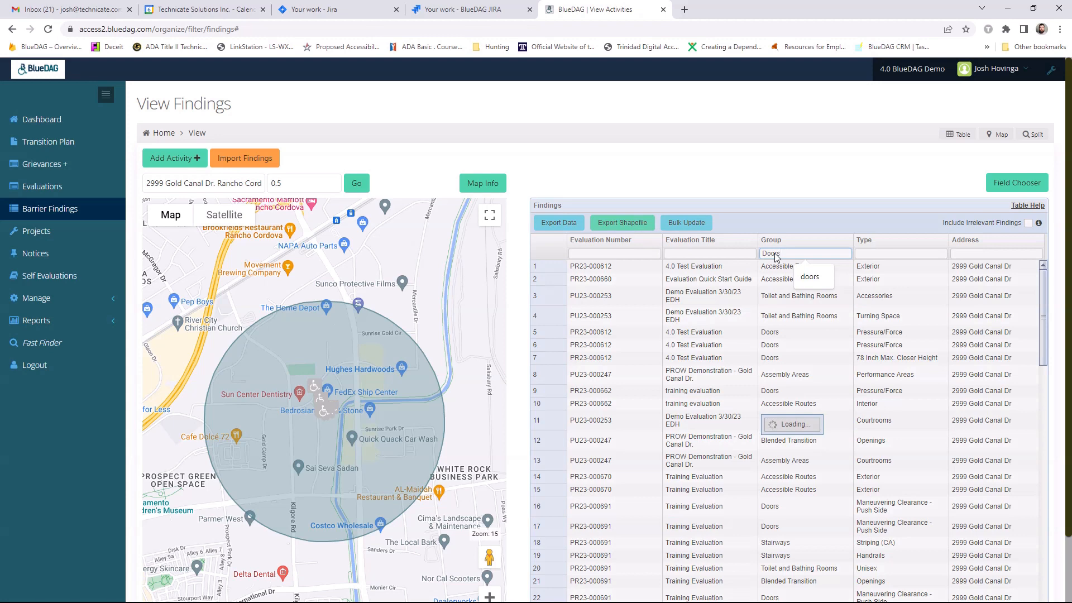
{"action": "left_click", "coordinate": [907, 253]}
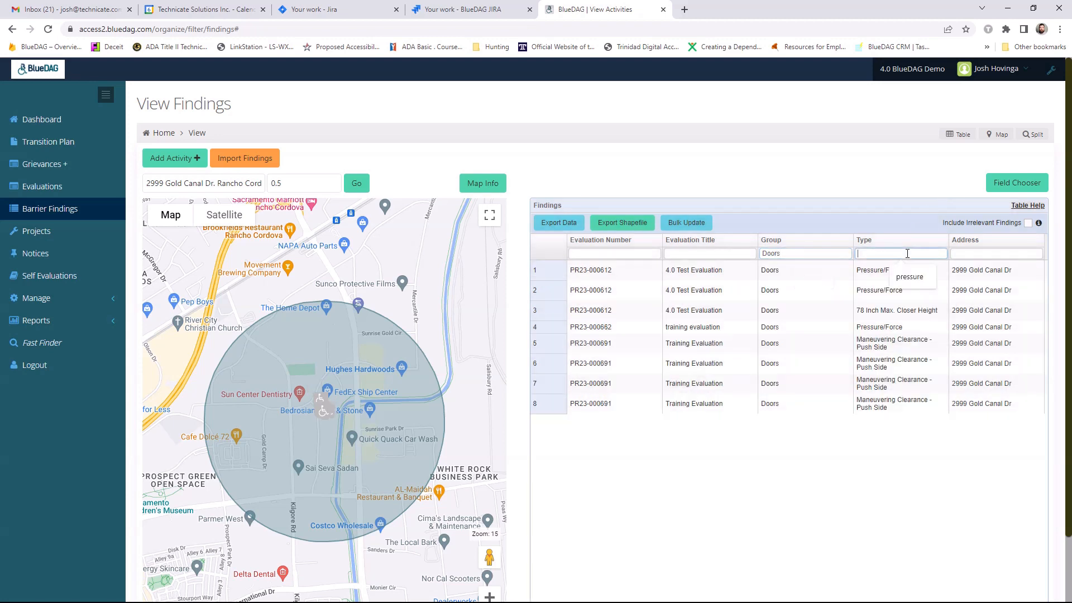
{"action": "type", "text": "Pressure"}
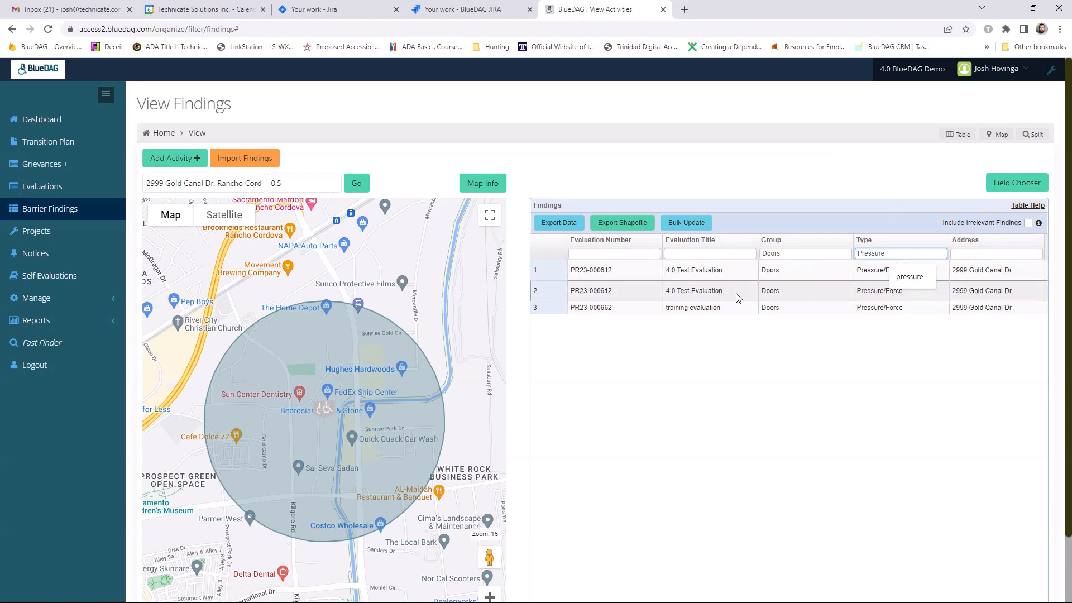
- Select all the filtered door pressure findings and open their bulk edit form
{"action": "left_click", "coordinate": [576, 274]}
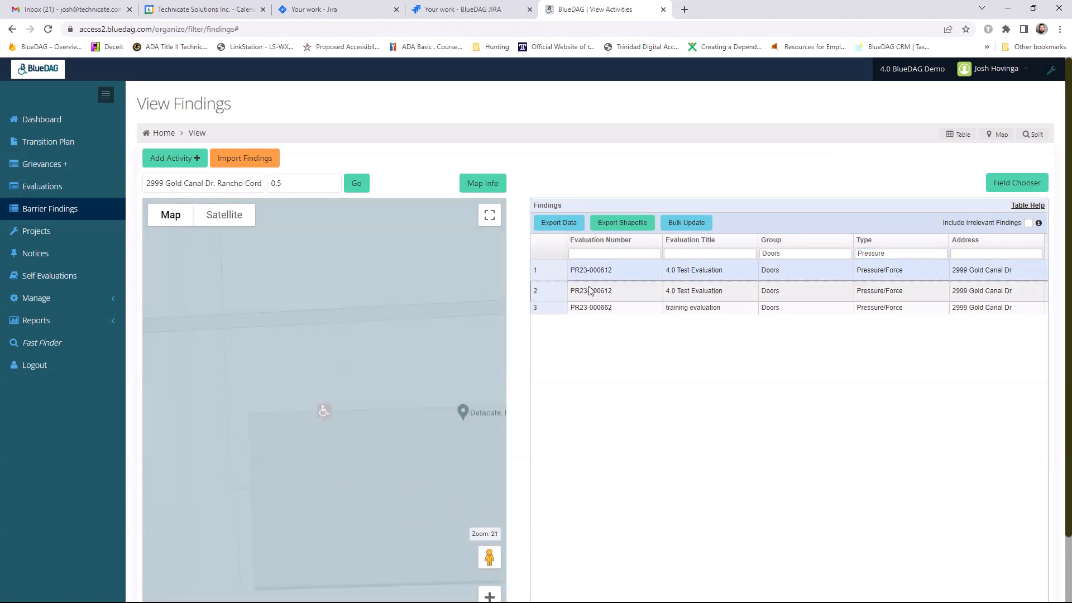
{"action": "left_click", "coordinate": [587, 307]}
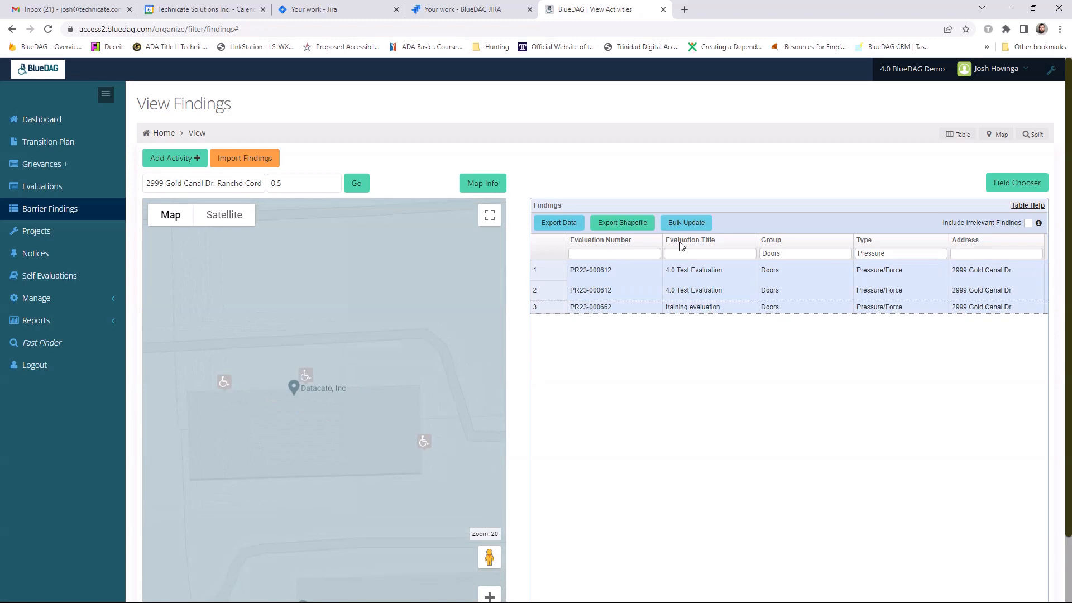
{"action": "left_click", "coordinate": [698, 223]}
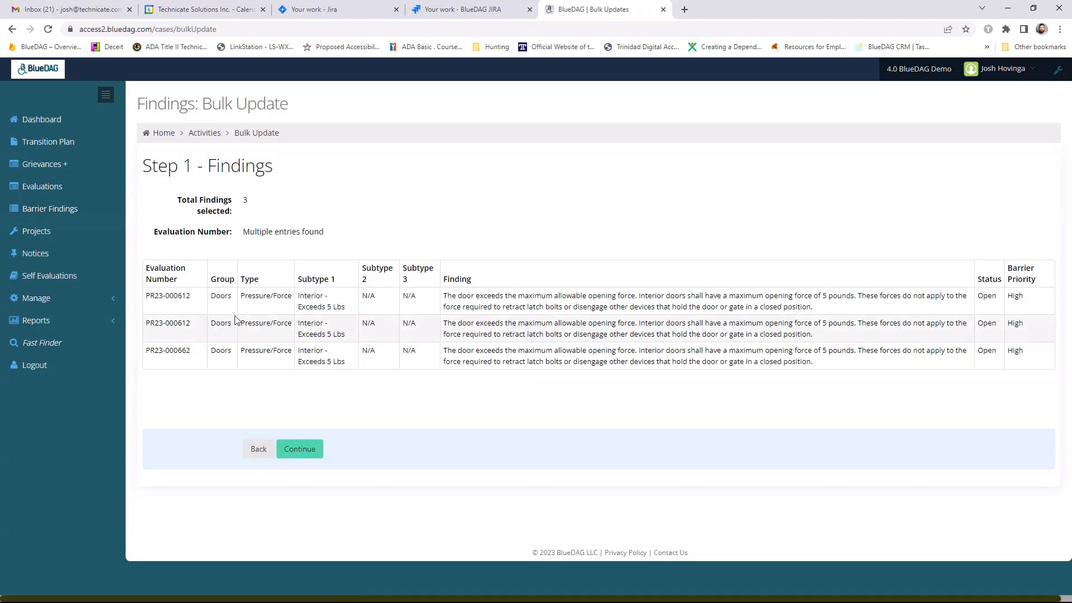
{"action": "left_click", "coordinate": [290, 451]}
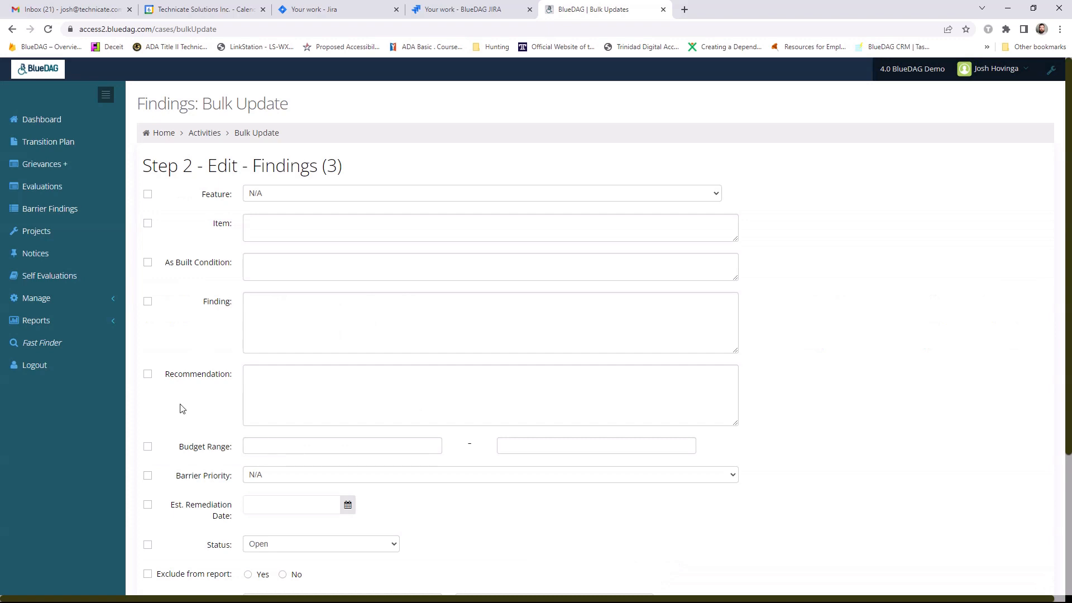
- Mark only the Item and Status fields for bulk update, setting Item to Doors and Status to Corrected
{"action": "scroll", "coordinate": [180, 408], "scroll_direction": "down", "scroll_amount": 2}
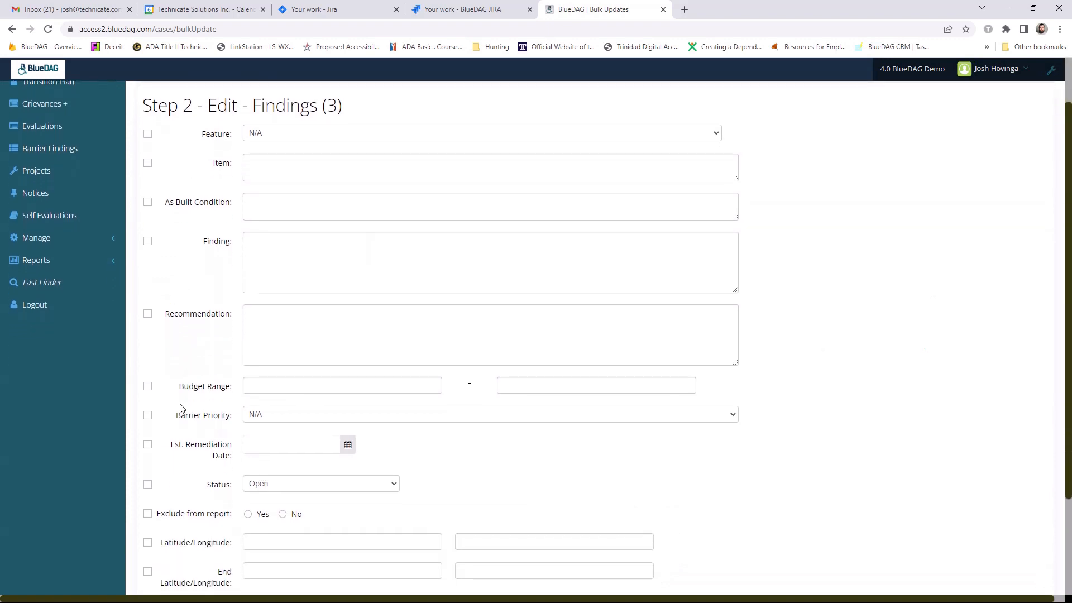
{"action": "left_click", "coordinate": [148, 164]}
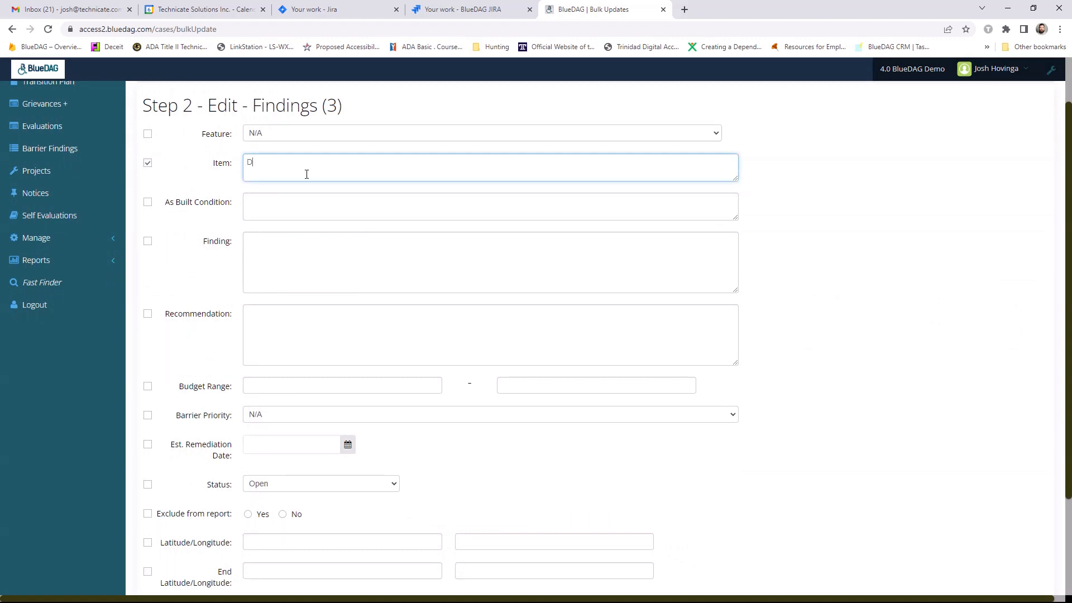
{"action": "type", "text": "oor"}
{"action": "scroll", "coordinate": [213, 281], "scroll_direction": "down", "scroll_amount": 3}
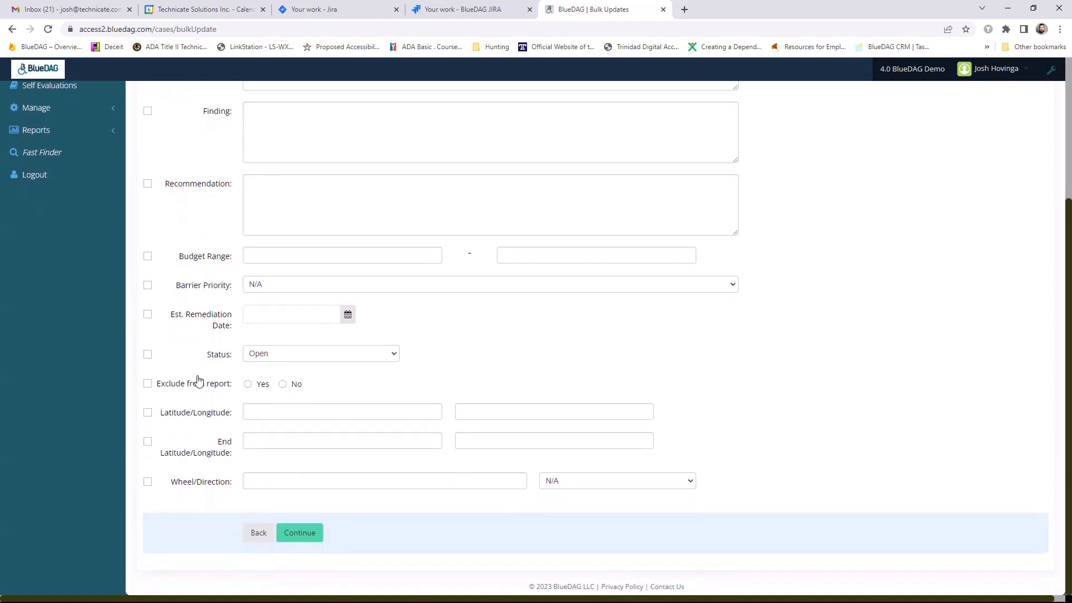
{"action": "left_click", "coordinate": [395, 355]}
{"action": "left_click", "coordinate": [354, 377]}
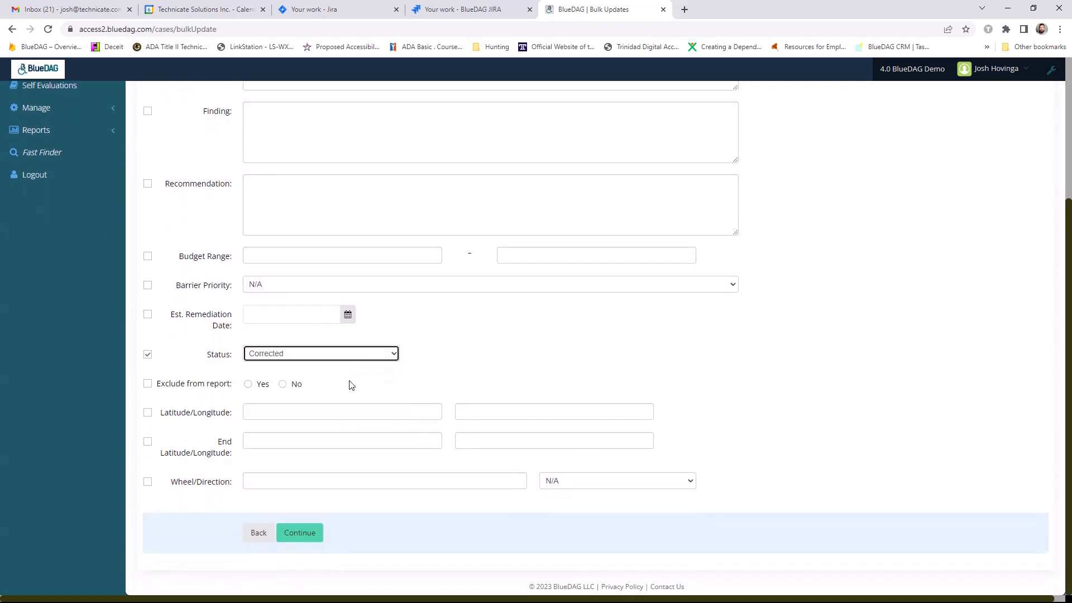
- Continue to the confirmation, submit the bulk findings update and return to the findings list
{"action": "left_click", "coordinate": [300, 533]}
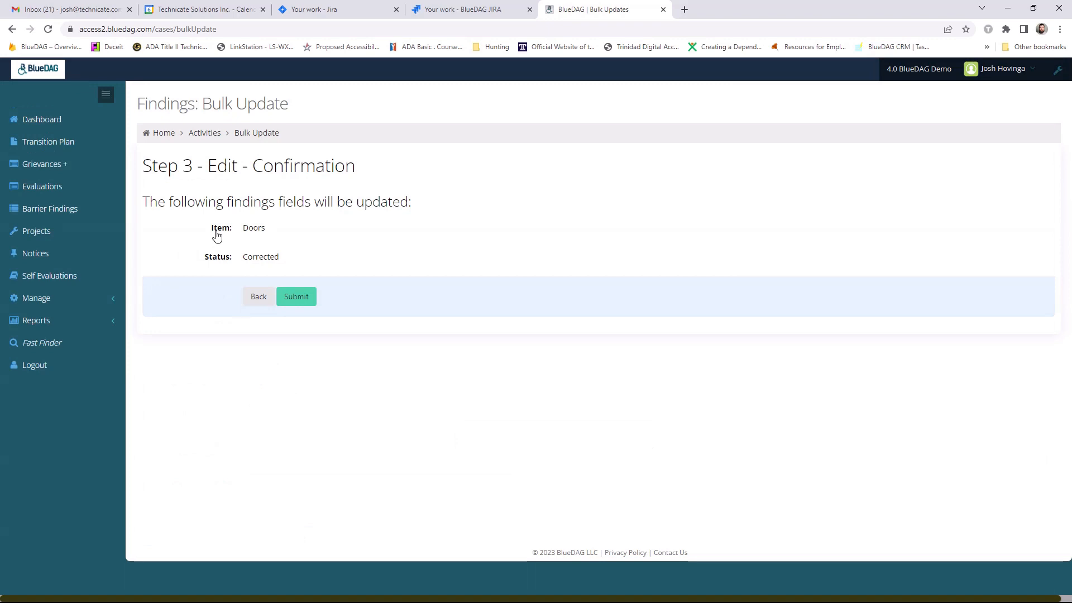
{"action": "left_click", "coordinate": [302, 302]}
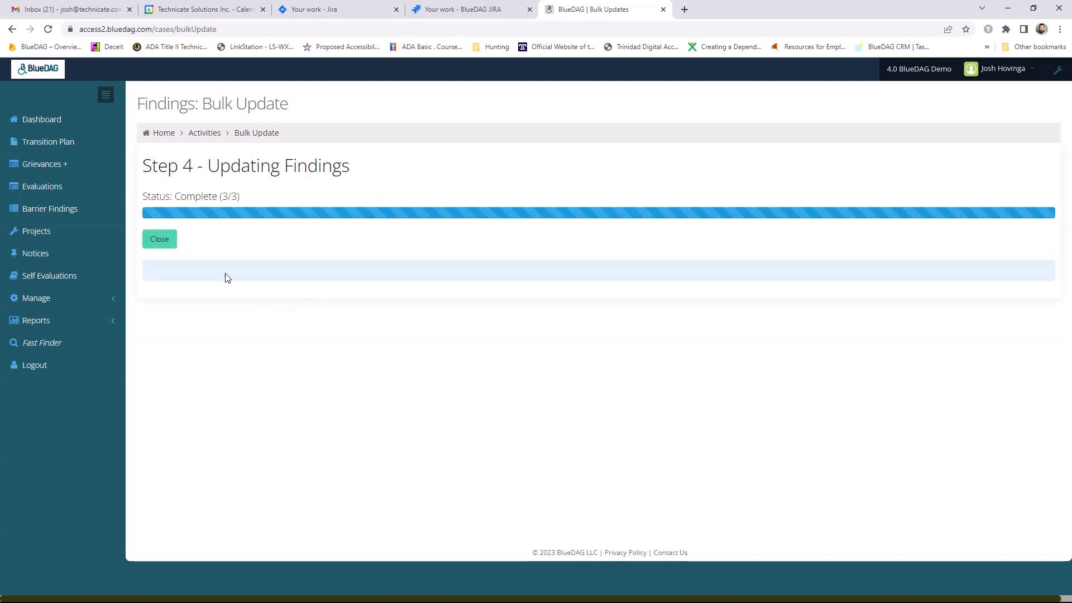
{"action": "left_click", "coordinate": [159, 239]}
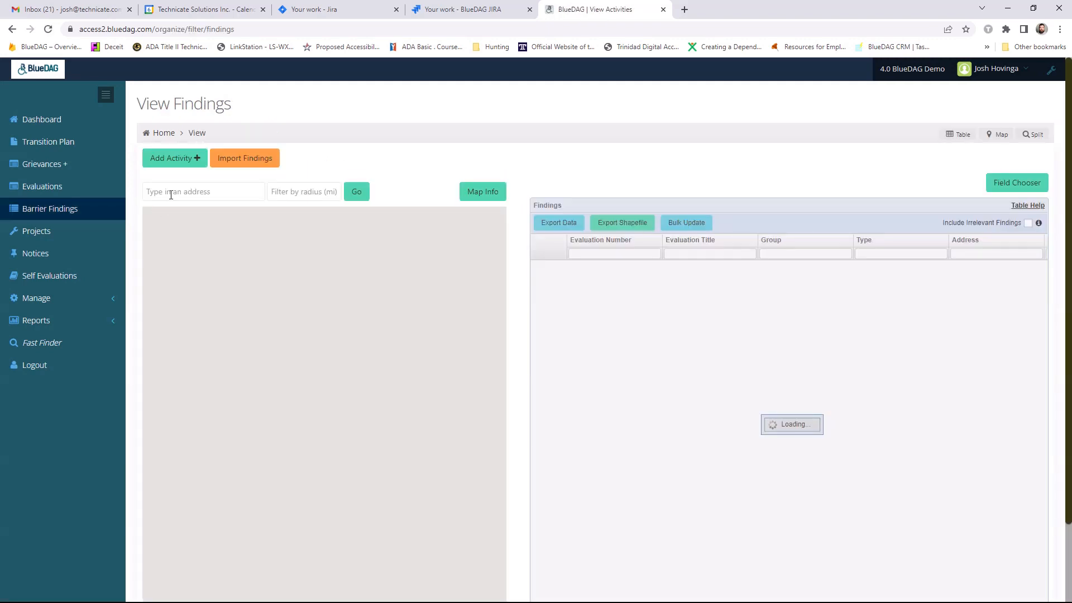
- Focus the findings map on the facility's street address
{"action": "left_click", "coordinate": [185, 184]}
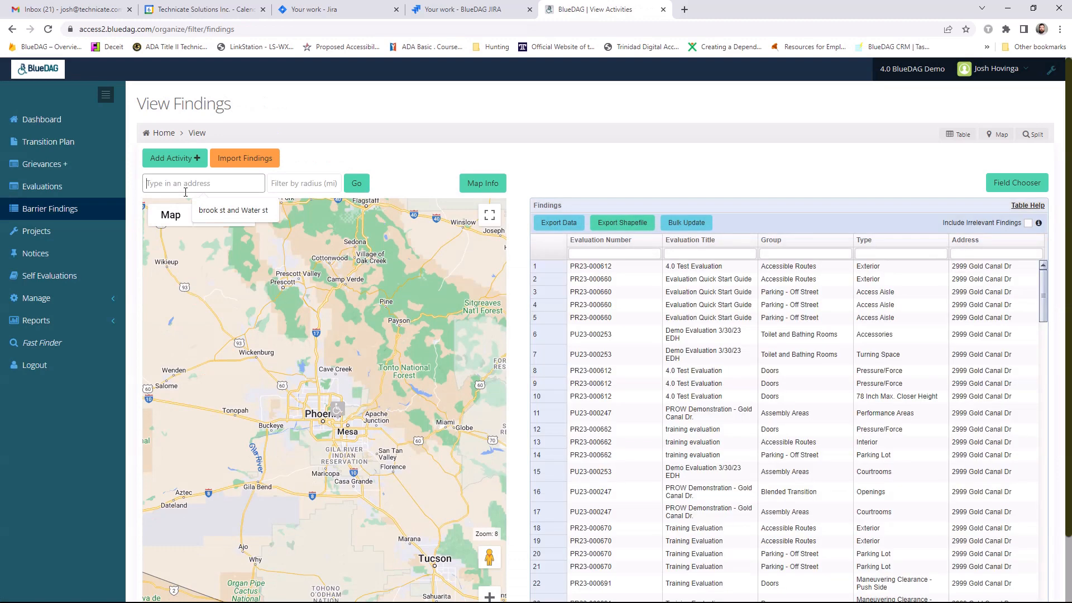
{"action": "type", "text": "2999 Gold Canal Dr. Rancho Cordova, CA 95670"}
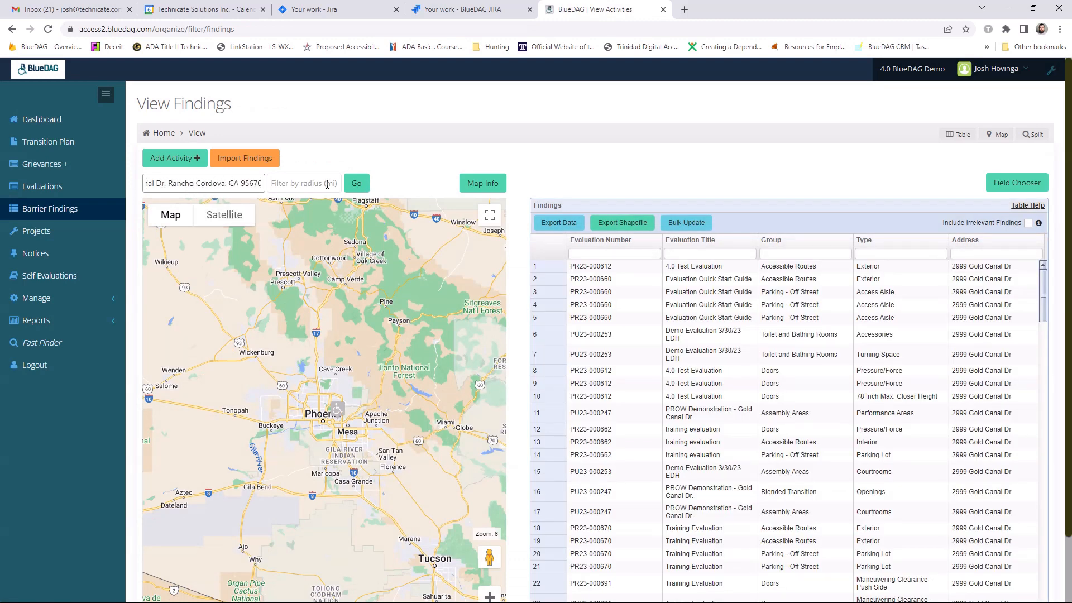
{"action": "left_click", "coordinate": [356, 183]}
- Filter the findings list by group doors and type pressure
{"action": "left_click", "coordinate": [800, 254]}
{"action": "left_click", "coordinate": [818, 279]}
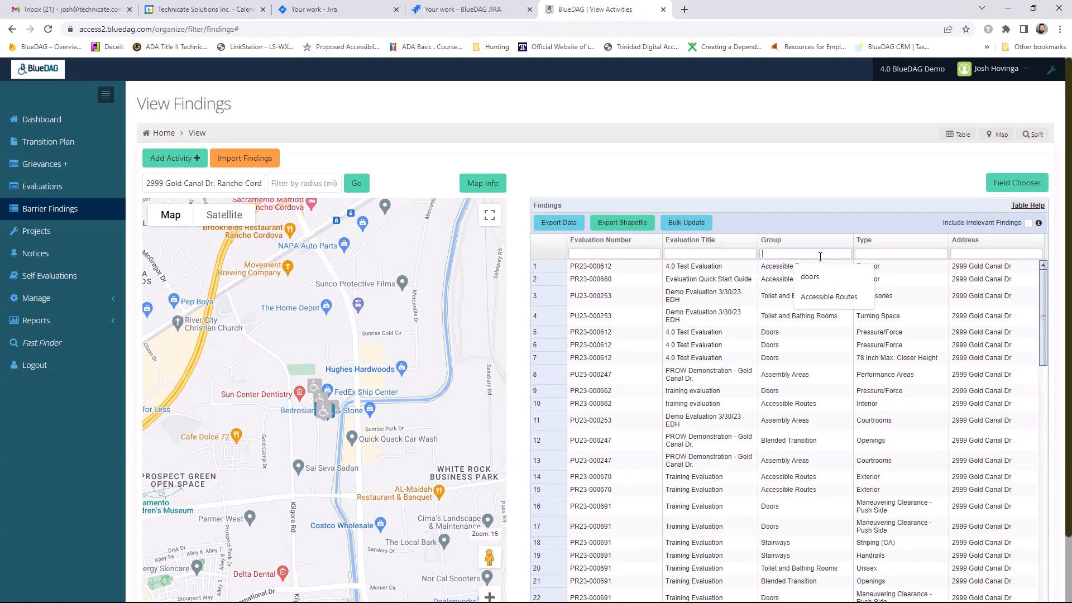
{"action": "left_click", "coordinate": [895, 254]}
{"action": "type", "text": "pressure"}
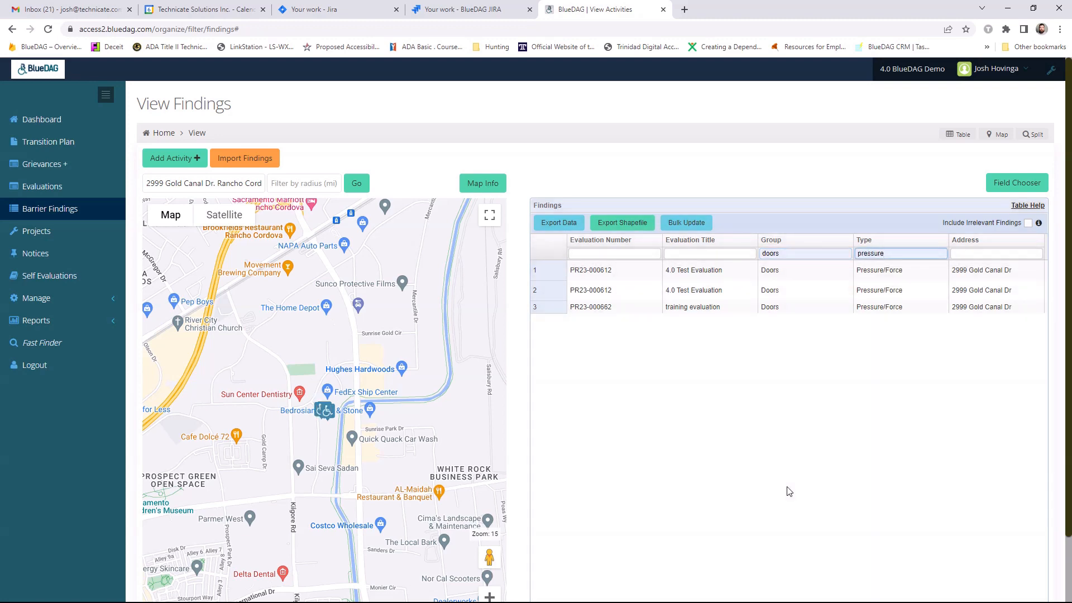
- Locate the first filtered door pressure finding on the map and open its full finding record from its marker
{"action": "scroll", "coordinate": [1070, 431], "scroll_direction": "down", "scroll_amount": 2}
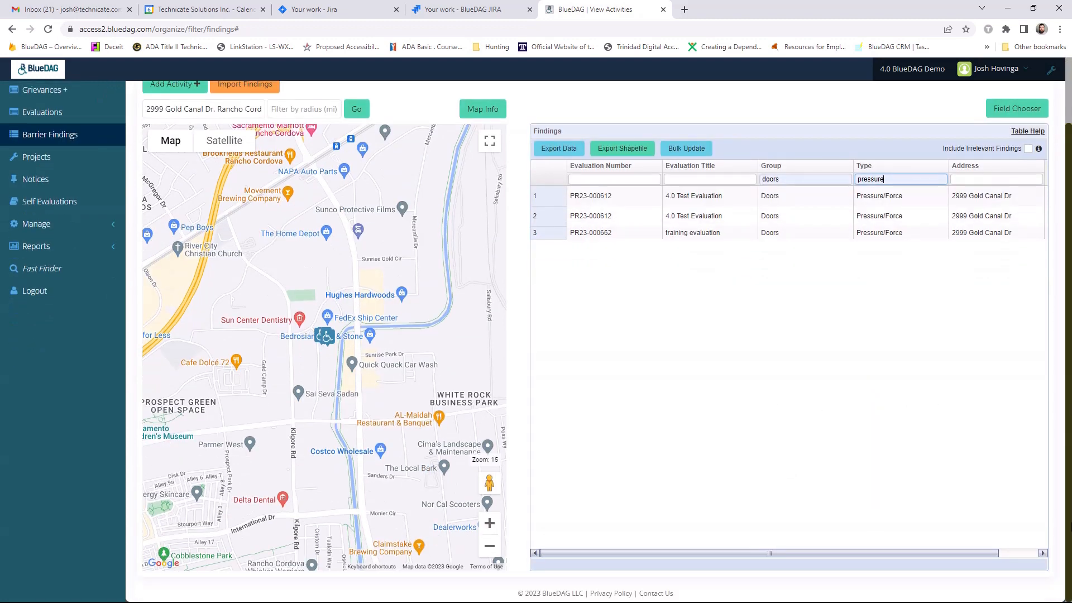
{"action": "left_click", "coordinate": [705, 197]}
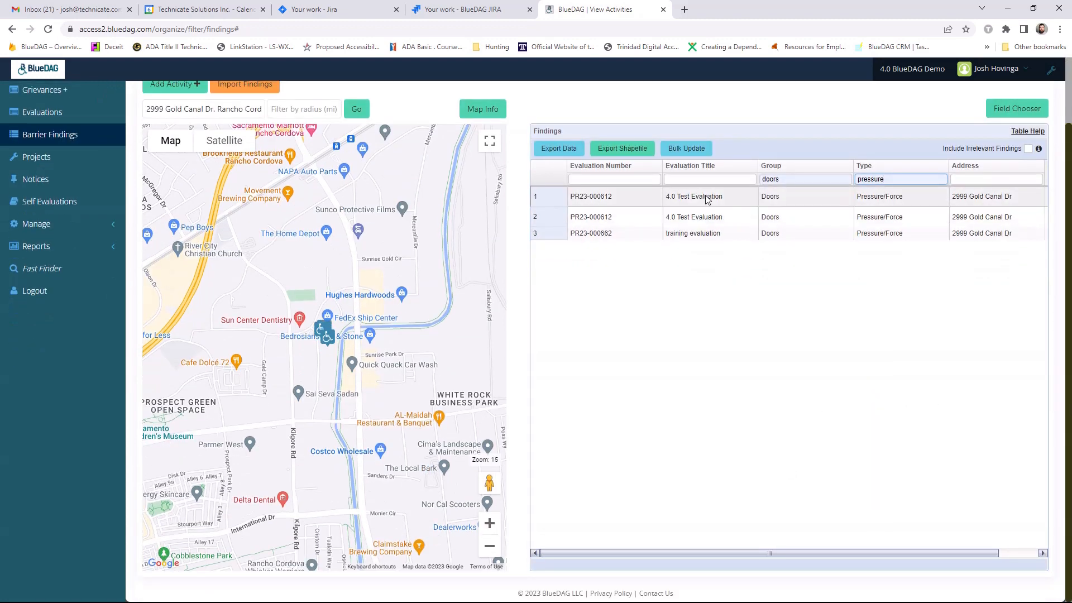
{"action": "left_click", "coordinate": [323, 338]}
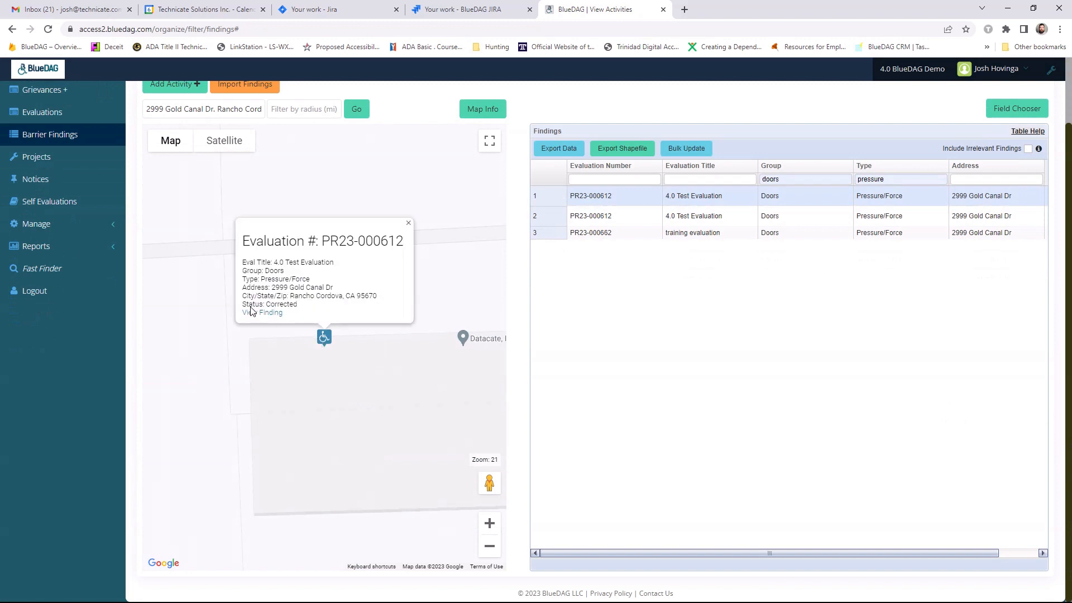
{"action": "left_click", "coordinate": [267, 312]}
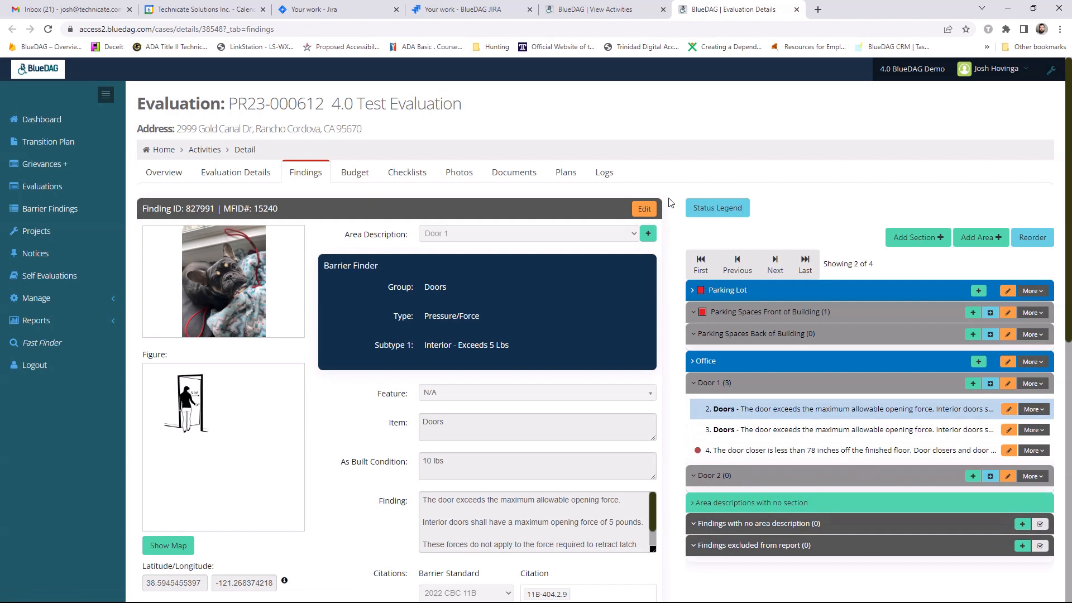
- Review the opened finding's Item field and its remaining details down to the estimated remediation date
{"action": "left_click_drag", "start_coordinate": [389, 424], "coordinate": [414, 429]}
{"action": "scroll", "coordinate": [364, 513], "scroll_direction": "down", "scroll_amount": 2}
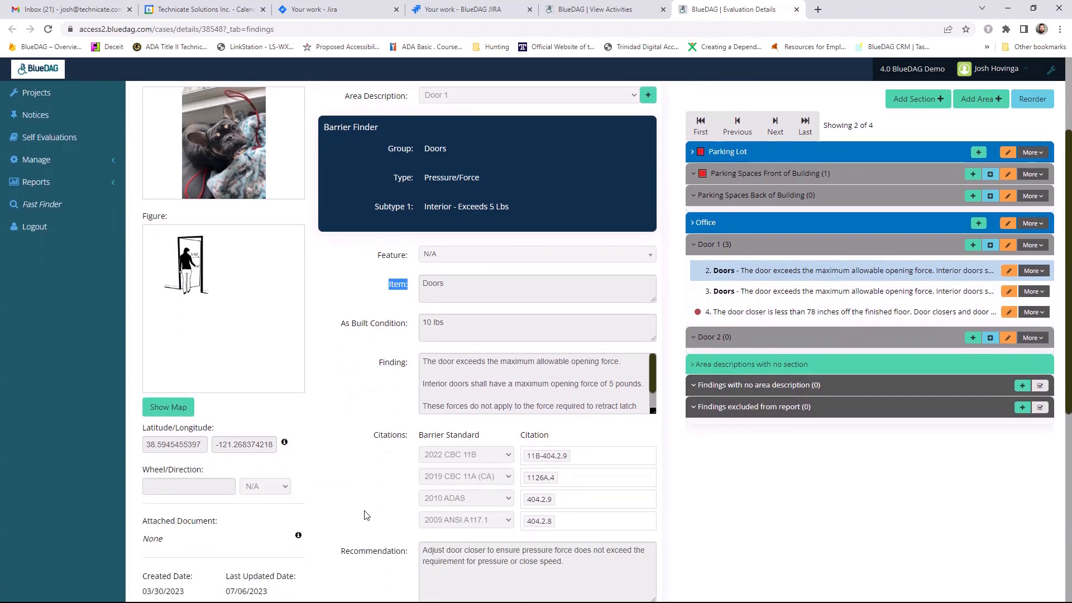
{"action": "left_click", "coordinate": [365, 505]}
{"action": "scroll", "coordinate": [365, 505], "scroll_direction": "down", "scroll_amount": 2}
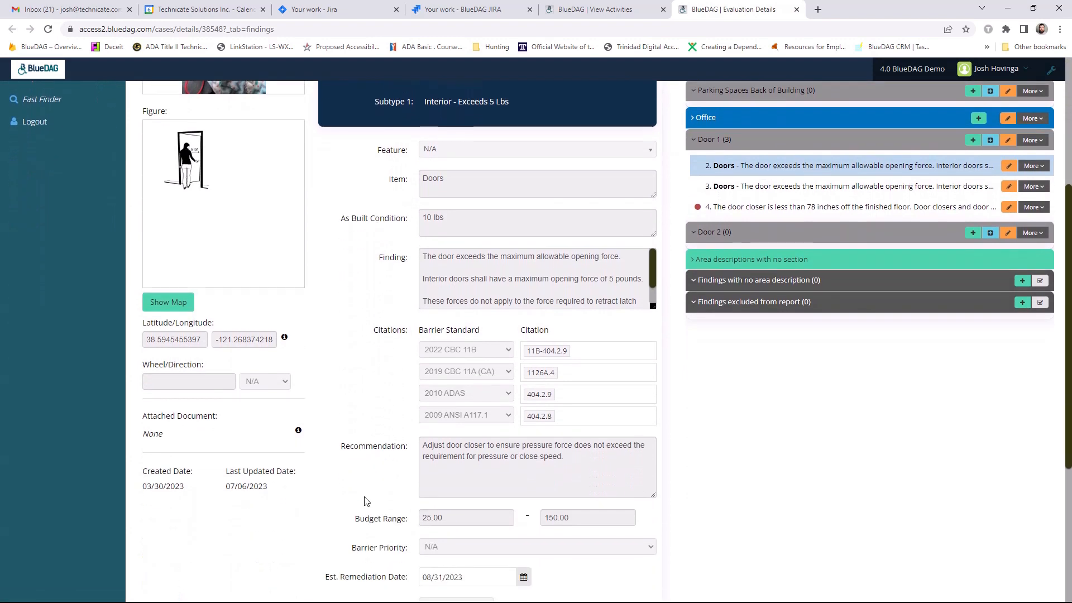
{"action": "scroll", "coordinate": [366, 501], "scroll_direction": "up", "scroll_amount": 4}
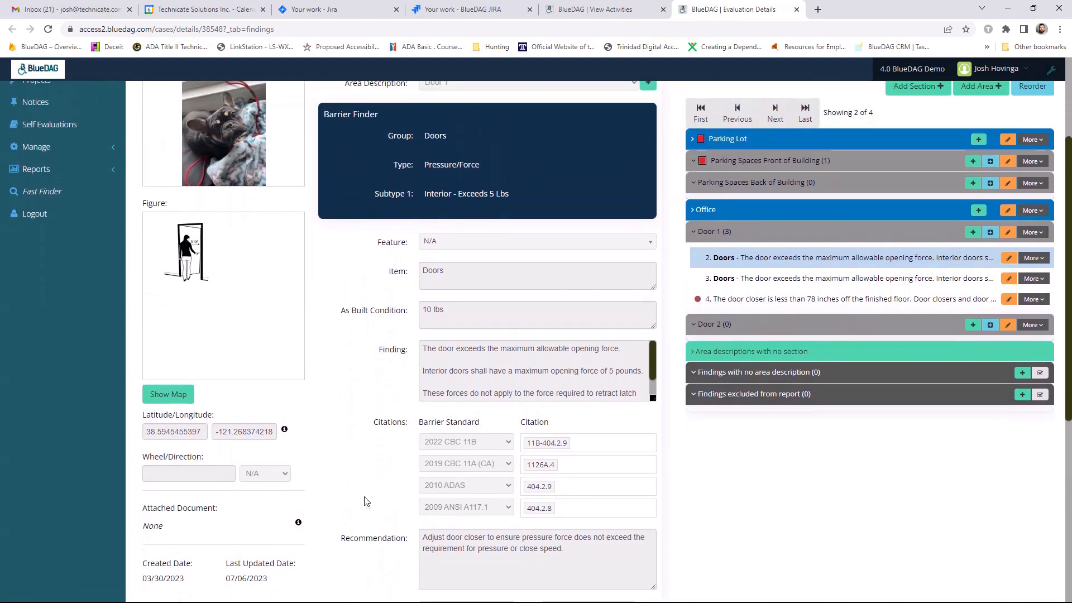